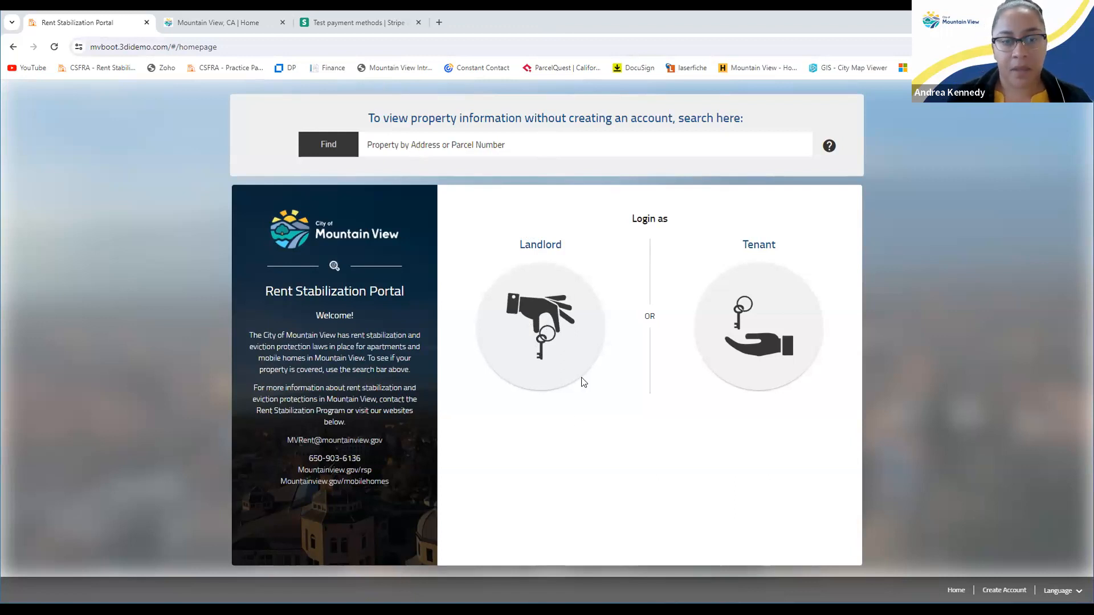
left_click(534, 337)
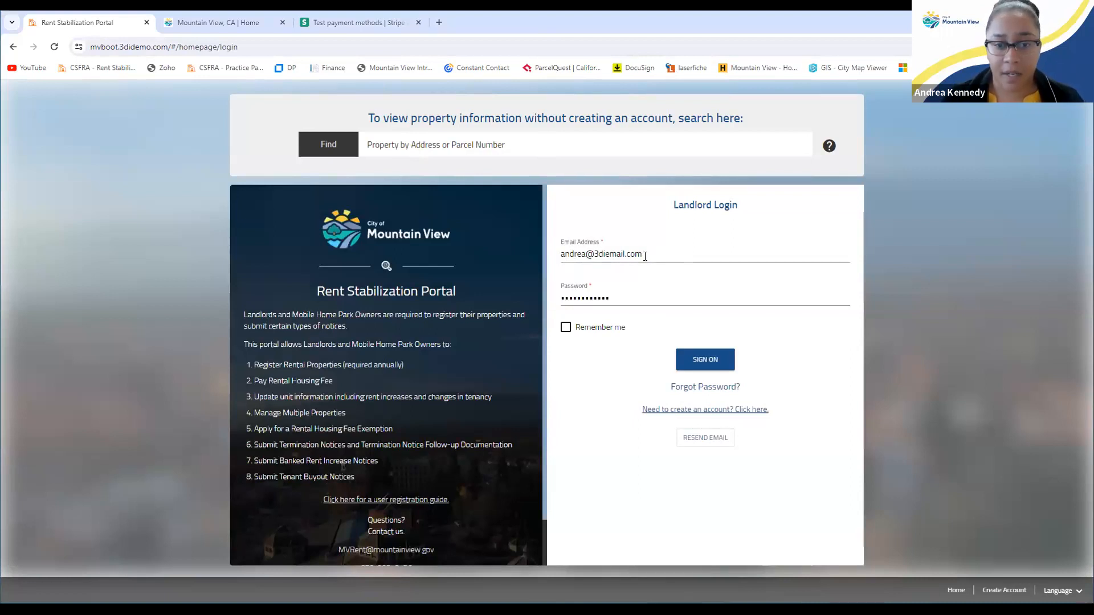
left_click(704, 361)
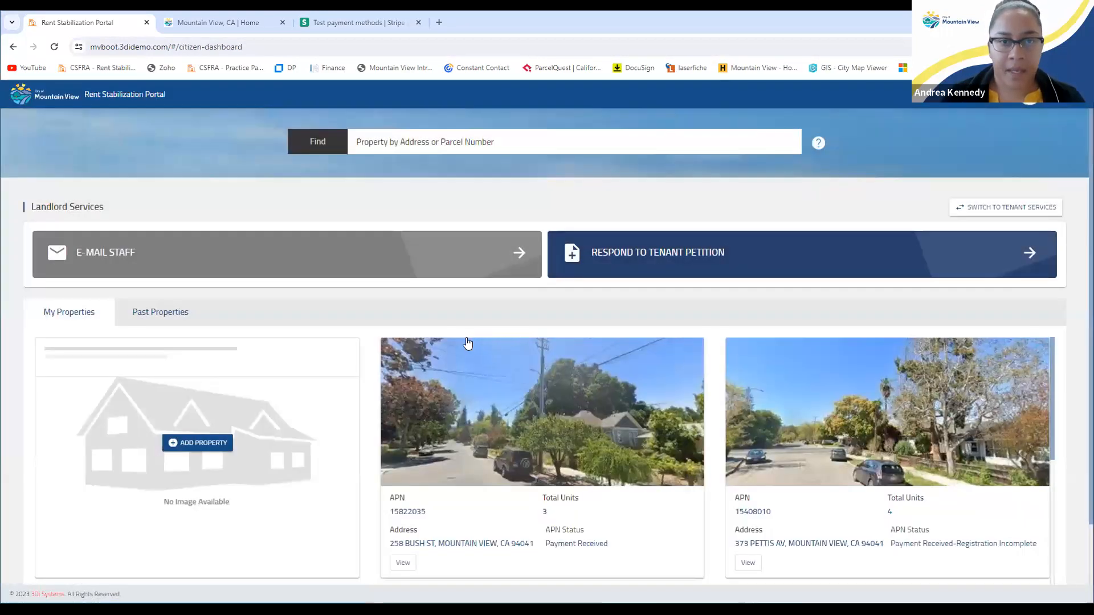
scroll(467, 342, "down", 1)
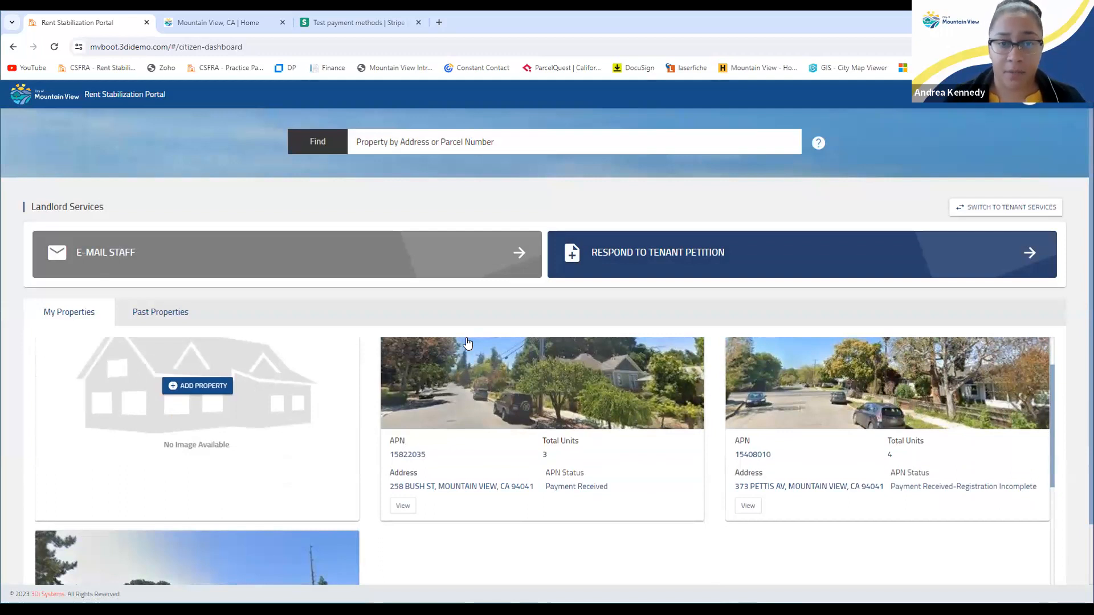
scroll(469, 339, "down", 1)
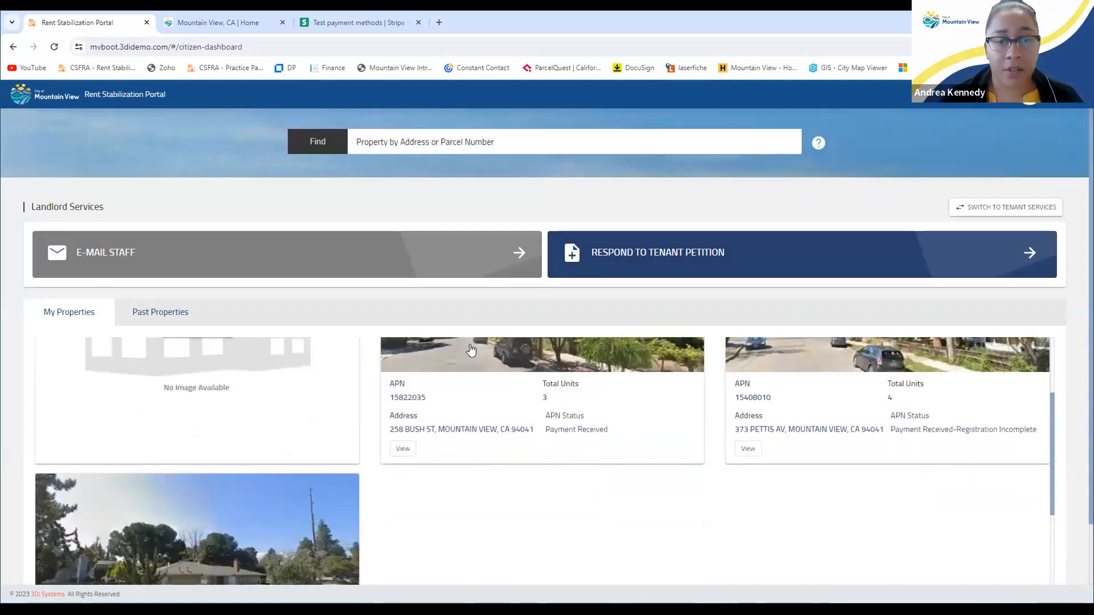
scroll(470, 349, "down", 1)
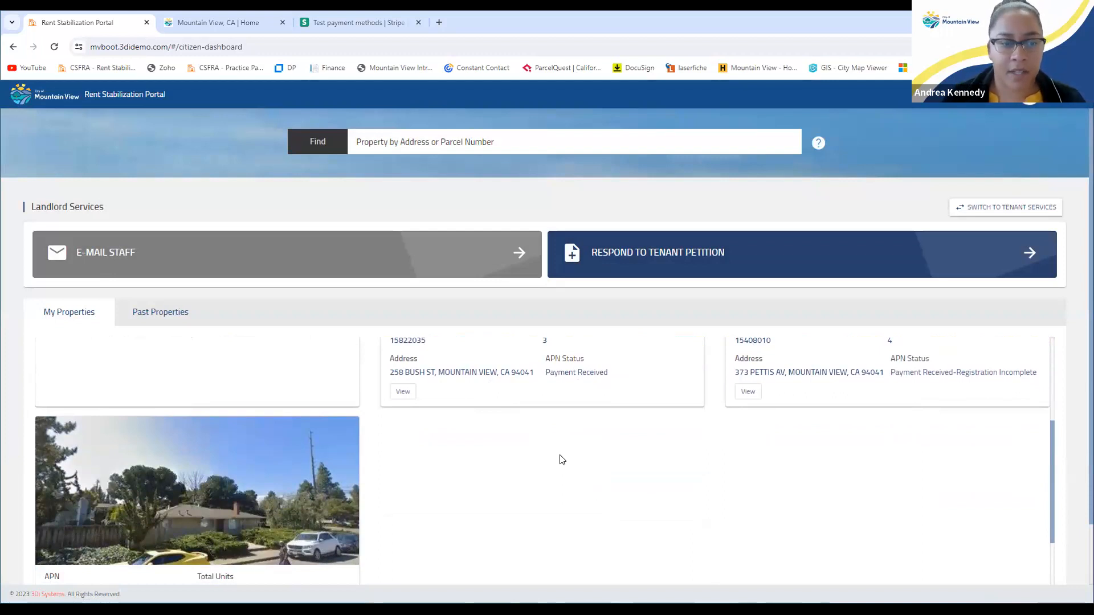
scroll(670, 476, "up", 3)
scroll(680, 468, "down", 1)
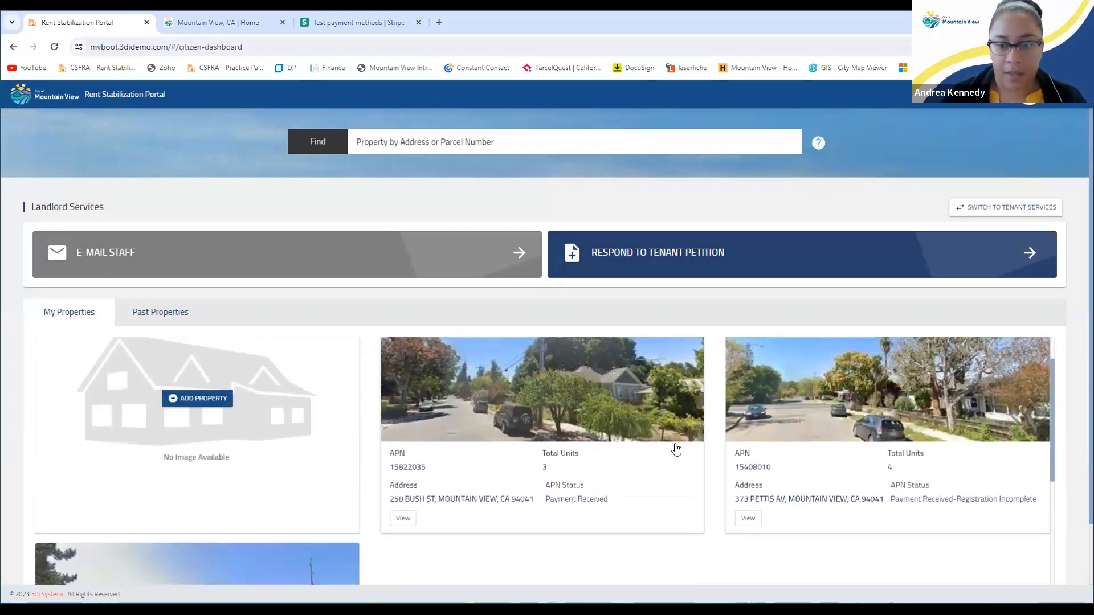
scroll(444, 413, "down", 3)
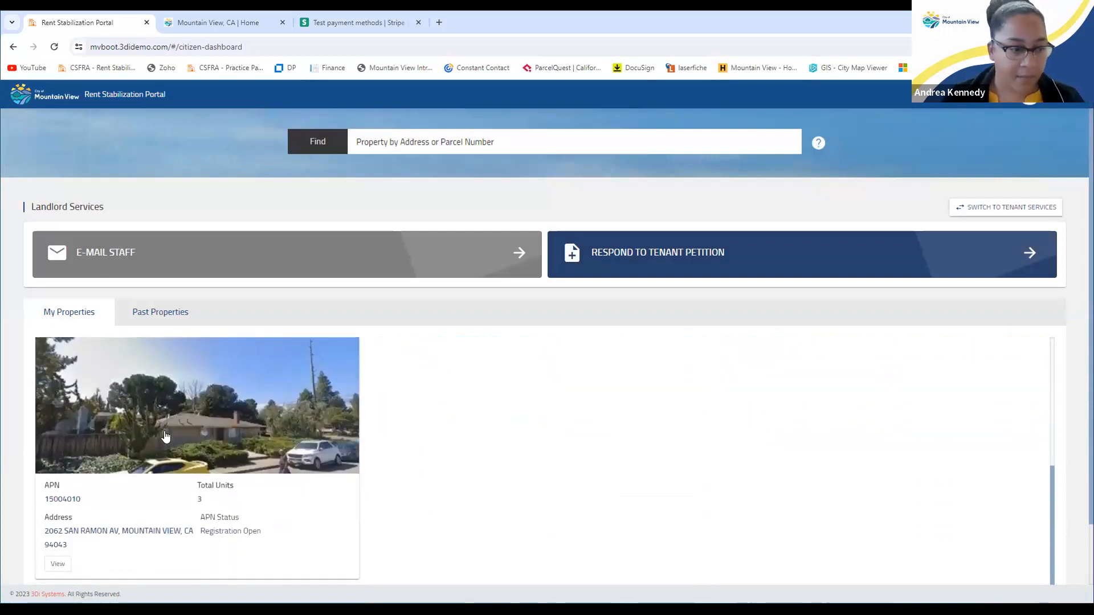
scroll(121, 448, "down", 1)
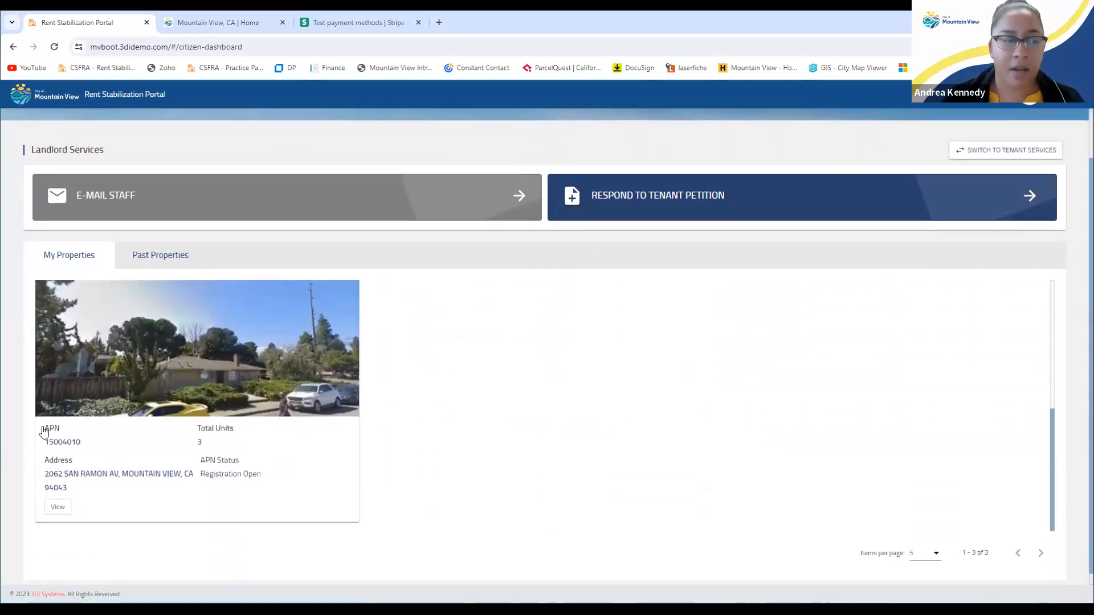
left_click(58, 508)
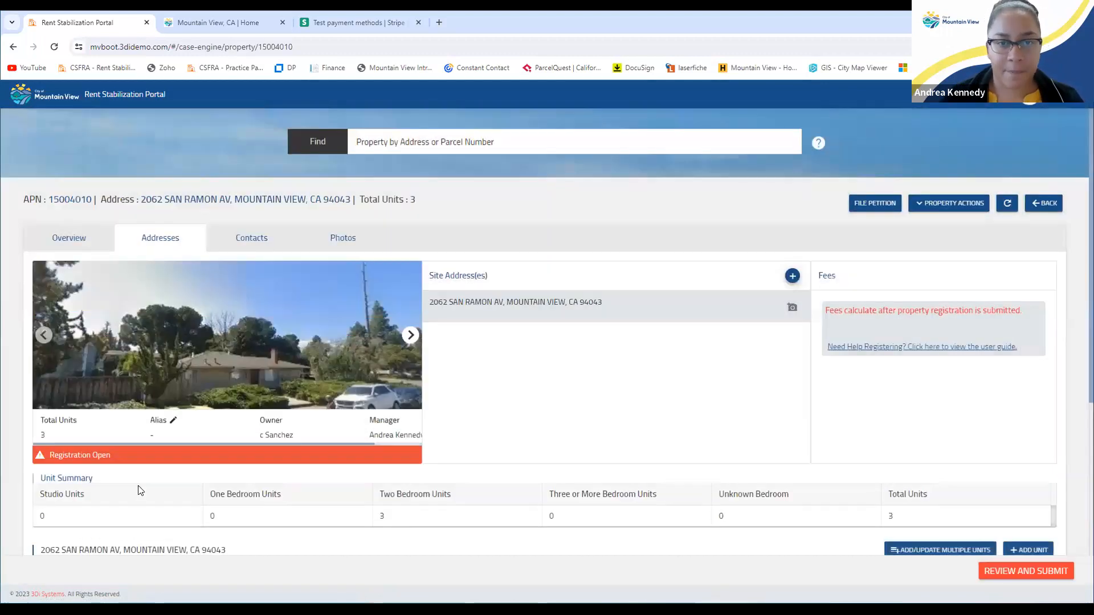
scroll(447, 474, "down", 1)
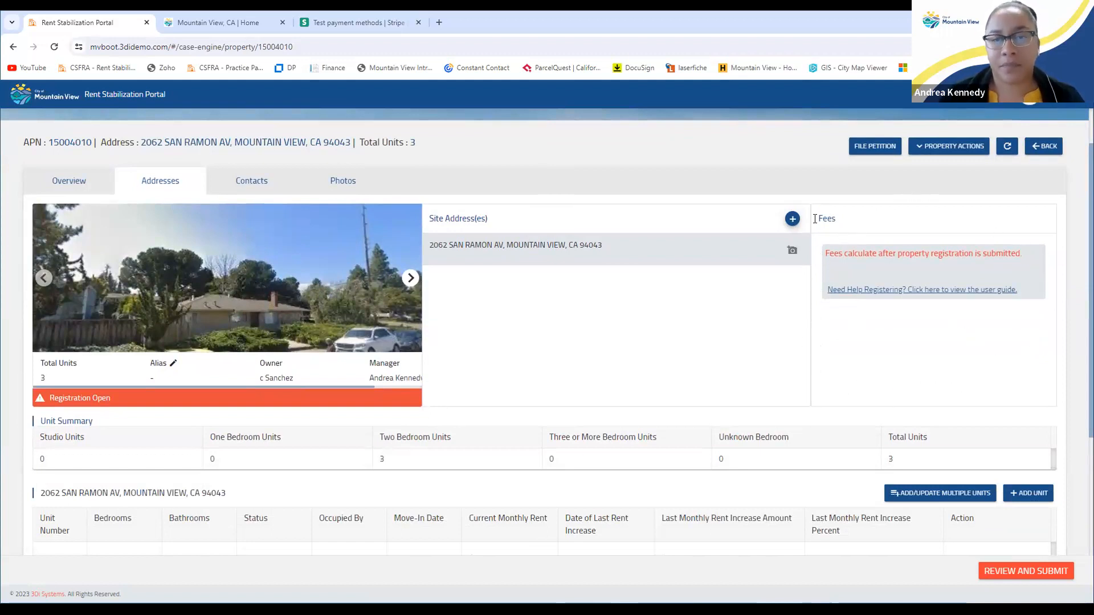
left_click_drag(827, 253, 1014, 253)
left_click(1026, 253)
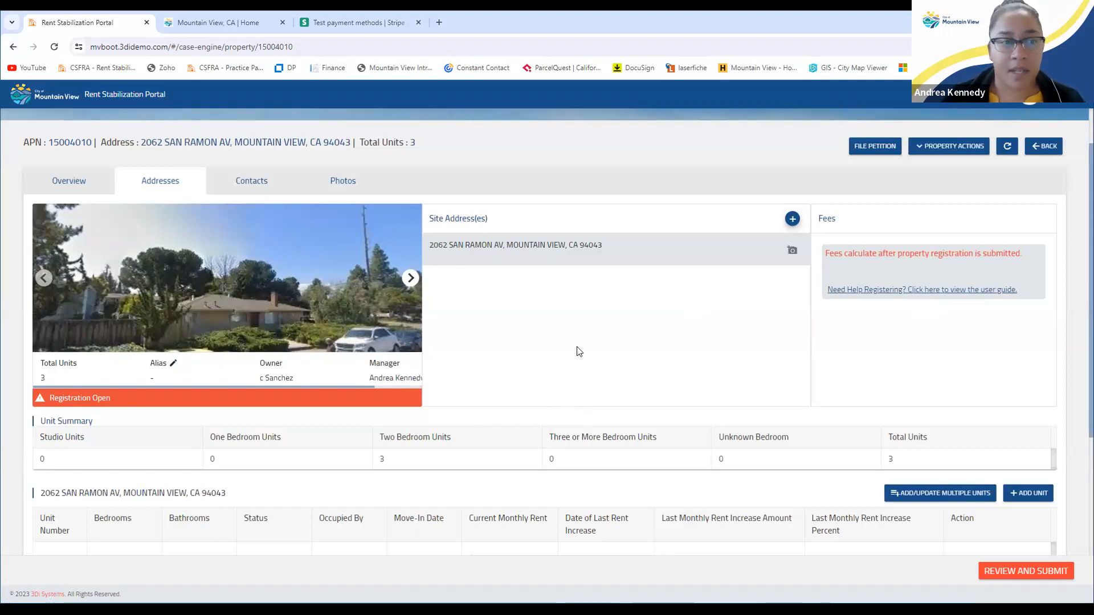
Show the Contacts tab, pointing out the owner's home address, then the Manager card
left_click(255, 184)
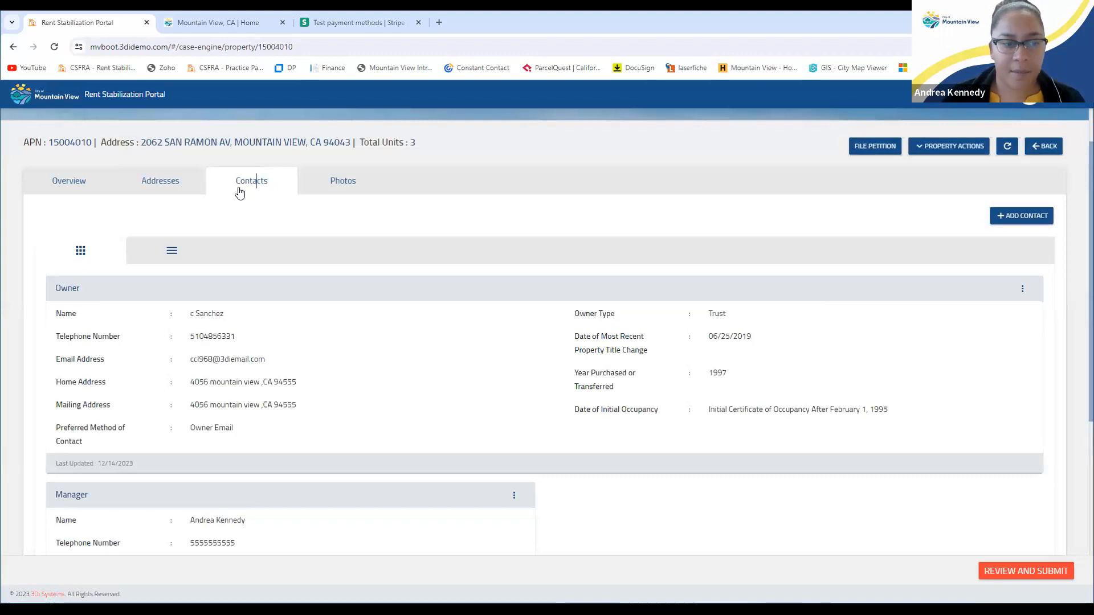
scroll(266, 280, "down", 1)
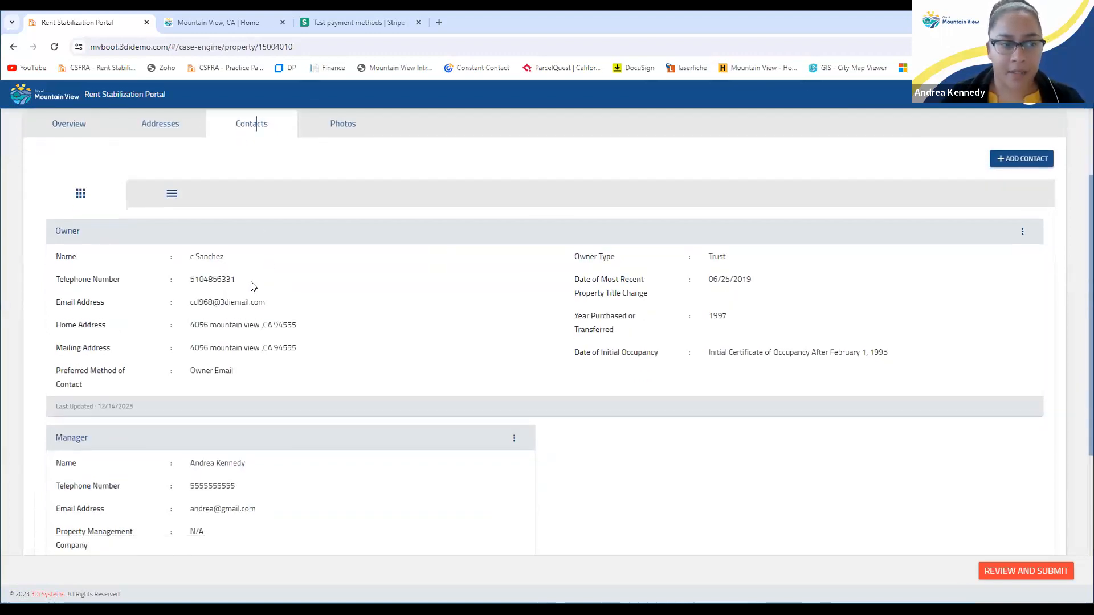
left_click_drag(191, 325, 298, 350)
left_click(298, 351)
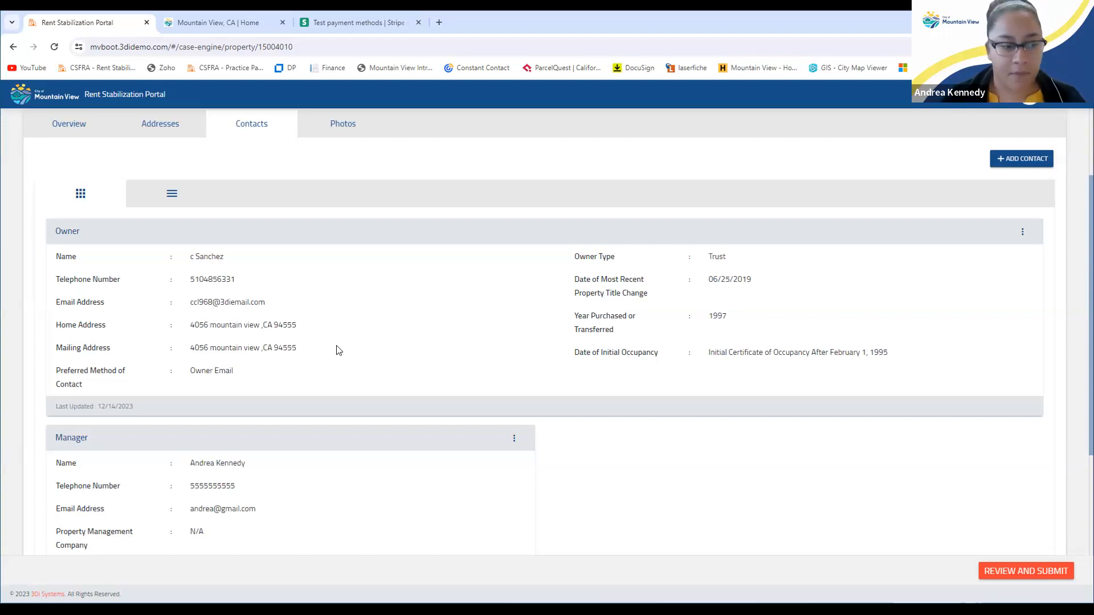
scroll(337, 350, "down", 2)
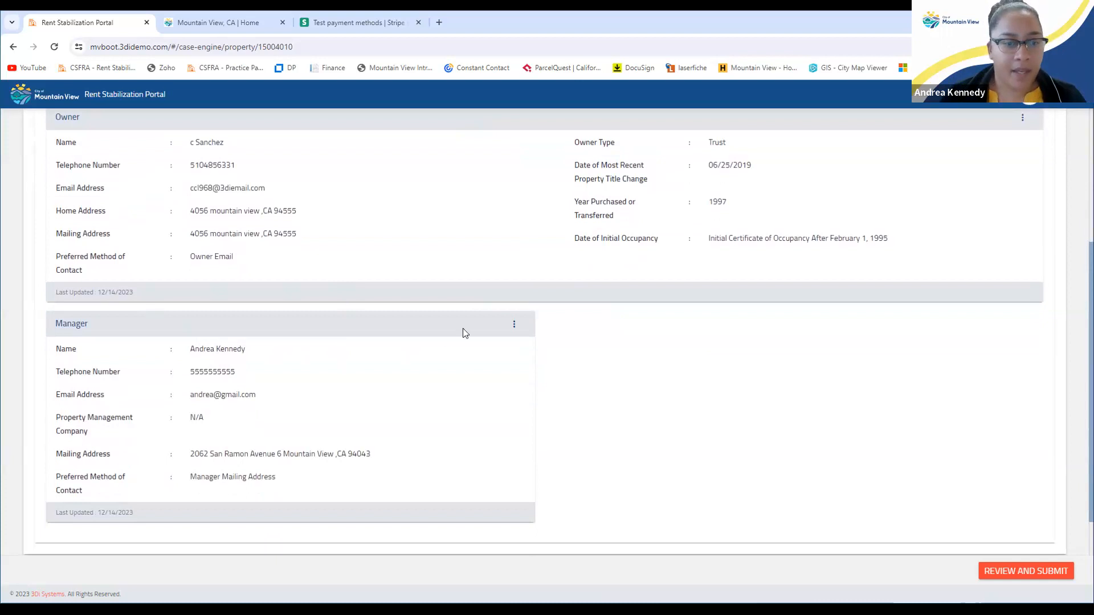
Replace the manager contact's telephone number with the new number and save the update
left_click(514, 325)
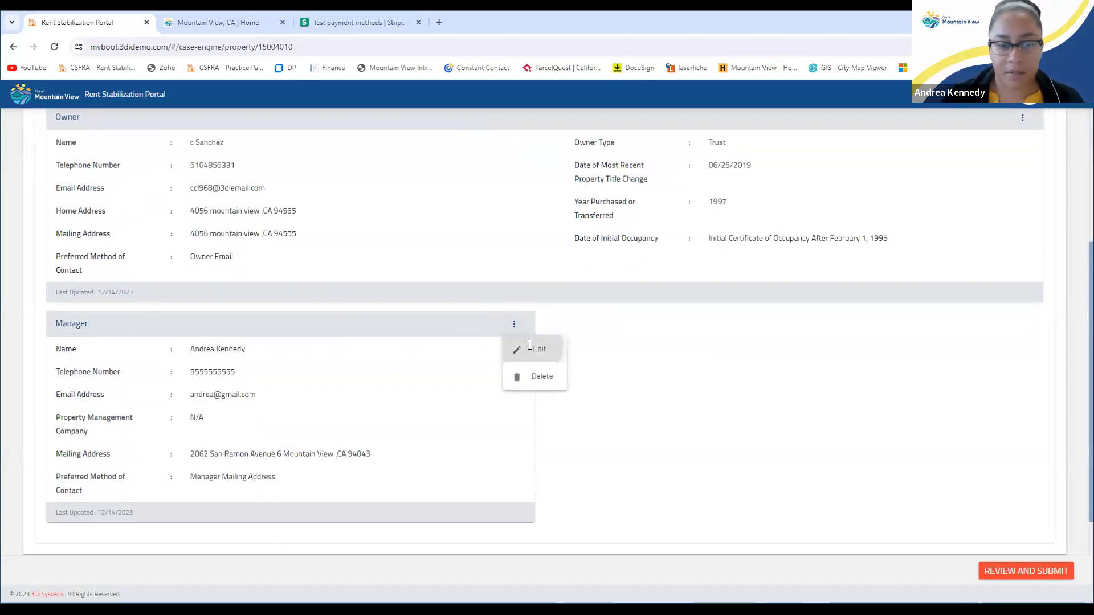
left_click(530, 346)
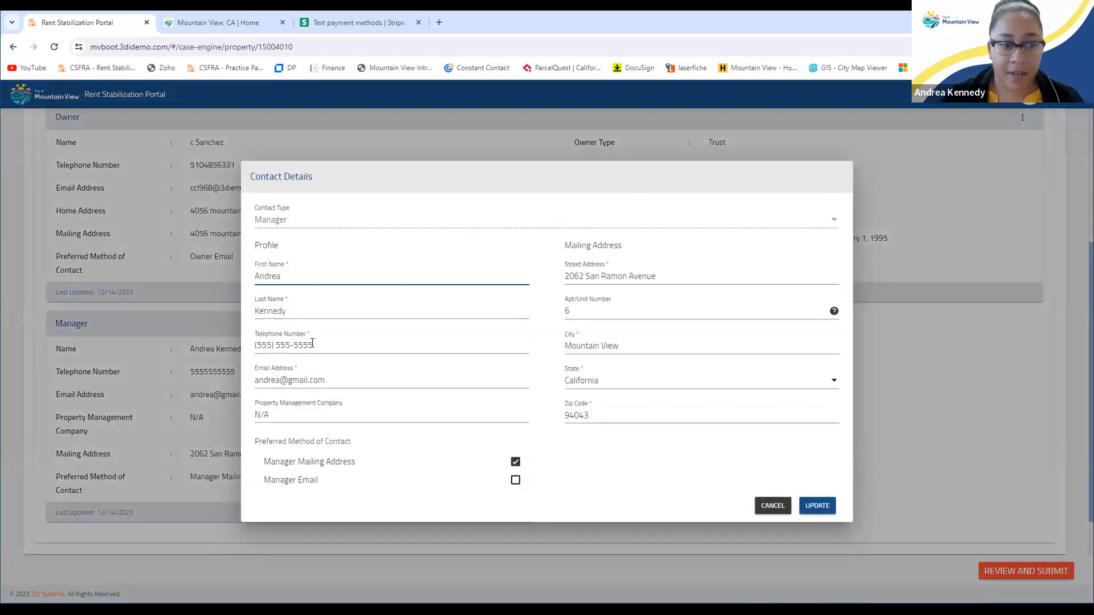
left_click_drag(312, 343, 249, 340)
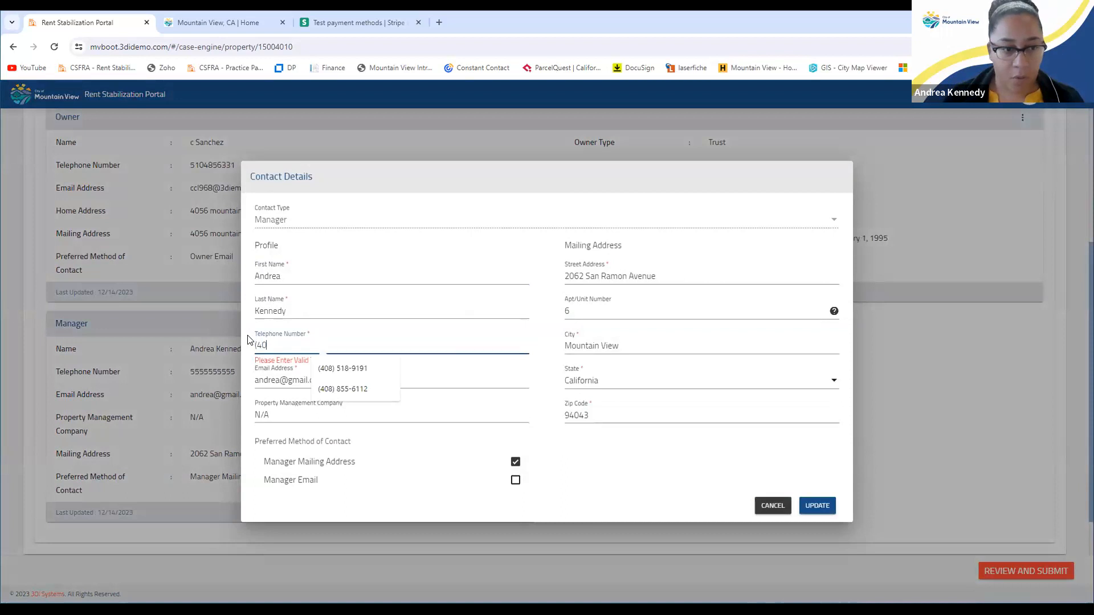
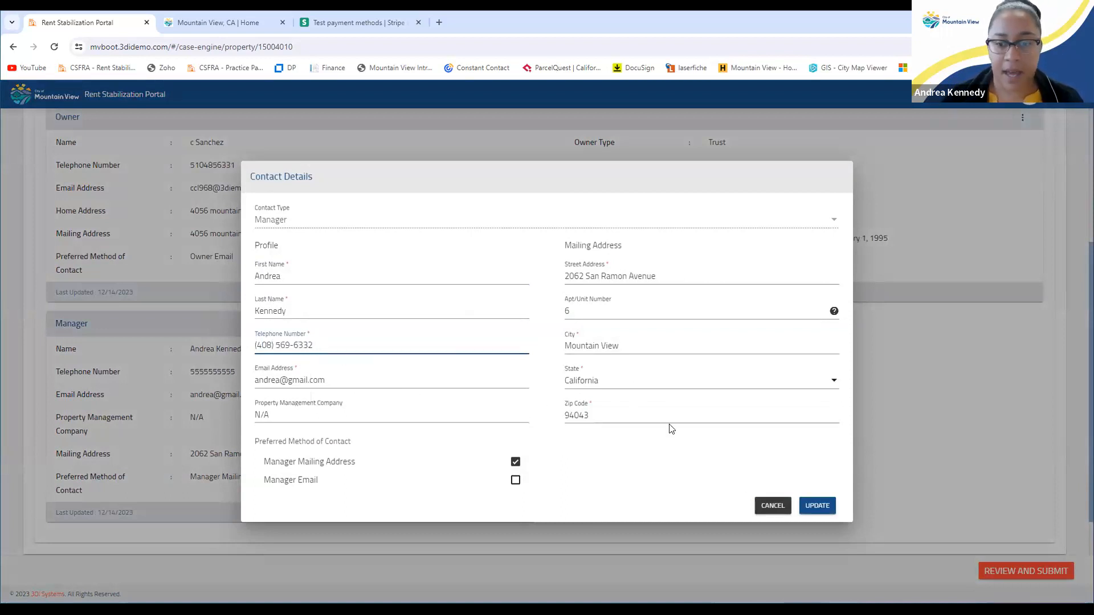
left_click(830, 508)
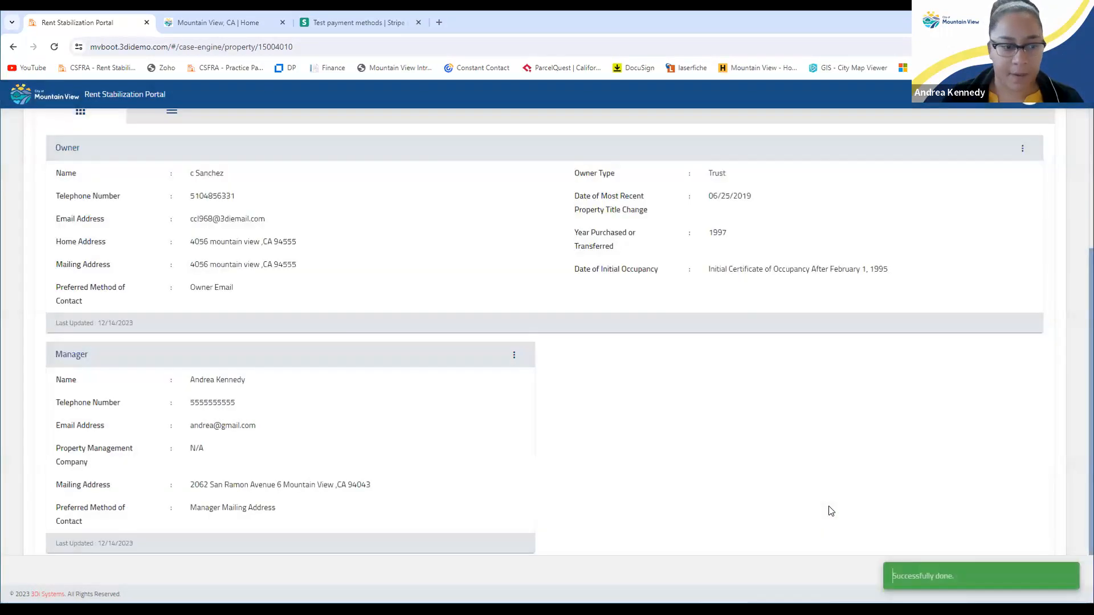
left_click_drag(188, 374, 245, 380)
left_click(256, 381)
scroll(745, 457, "up", 2)
scroll(745, 458, "up", 2)
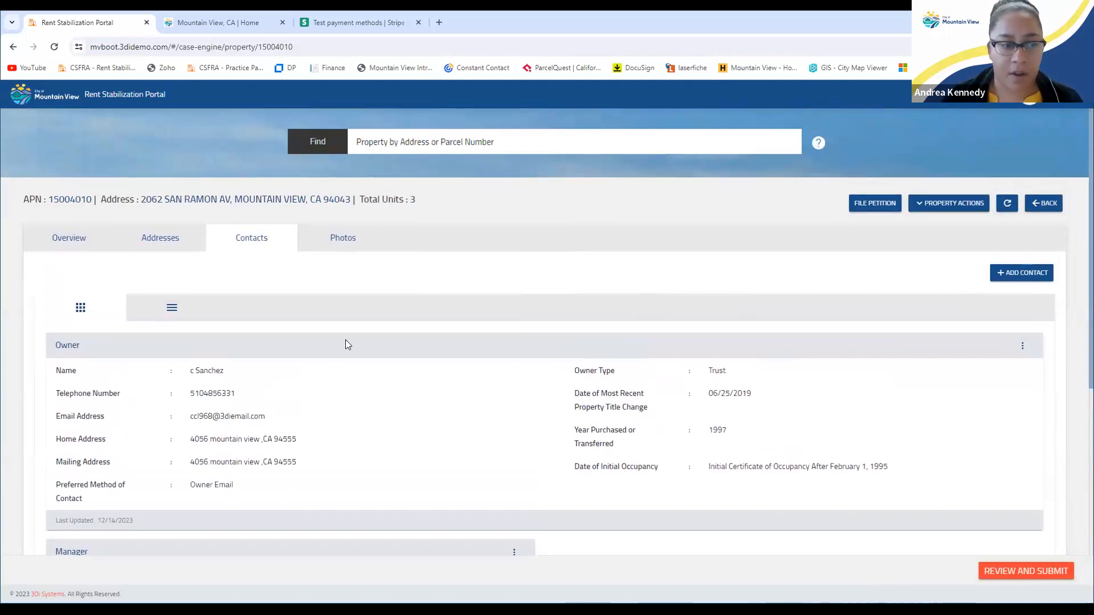
Return to Addresses, scroll to the unit 4–6 table, and open unit 6's actions
left_click(166, 240)
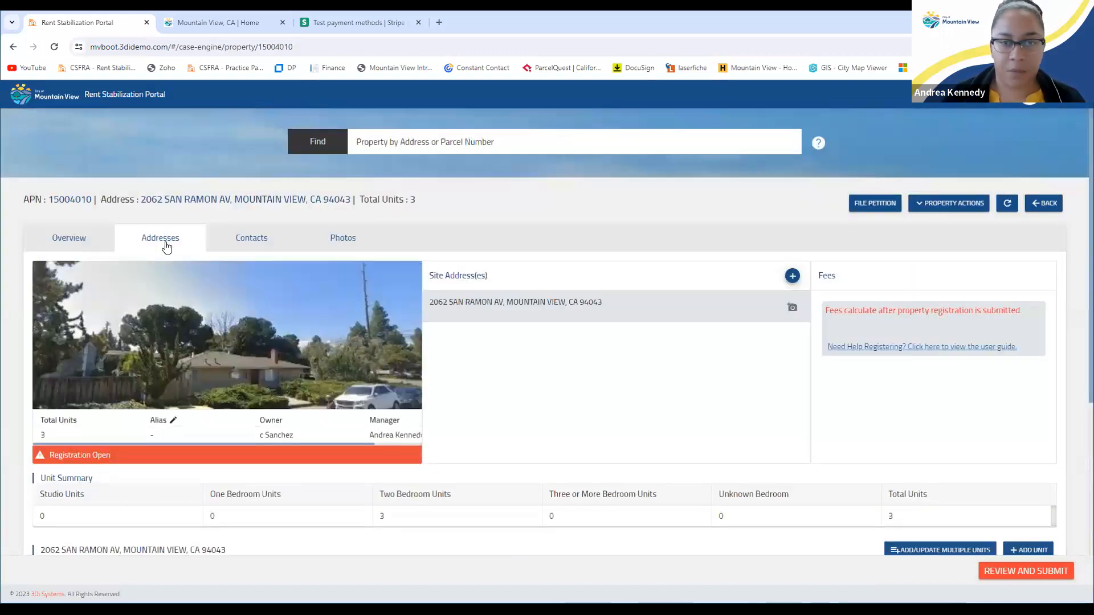
scroll(165, 242, "down", 3)
scroll(166, 249, "down", 2)
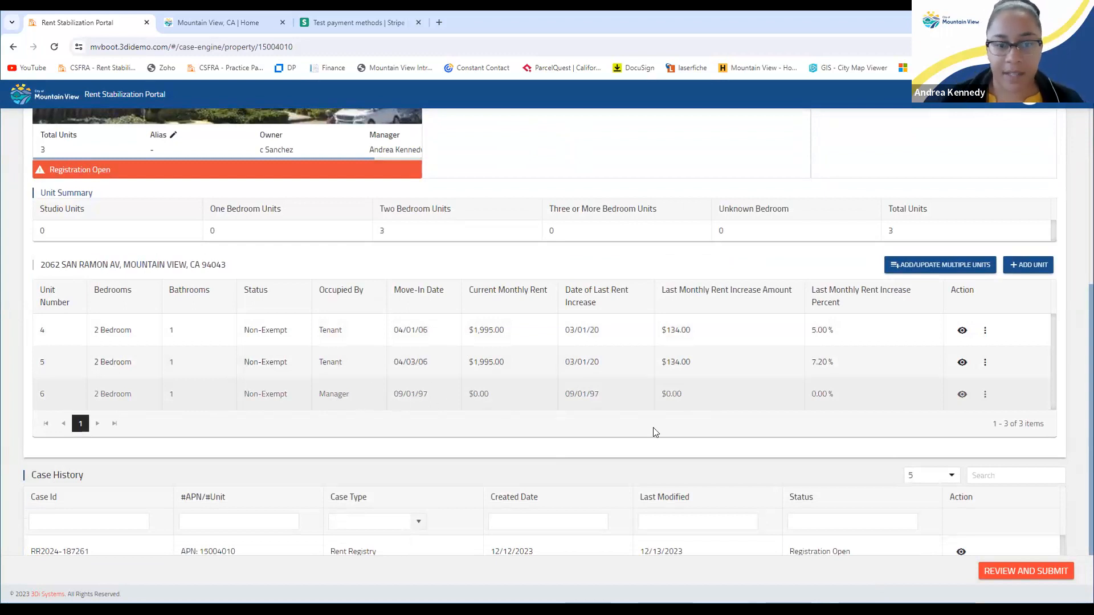
left_click(985, 399)
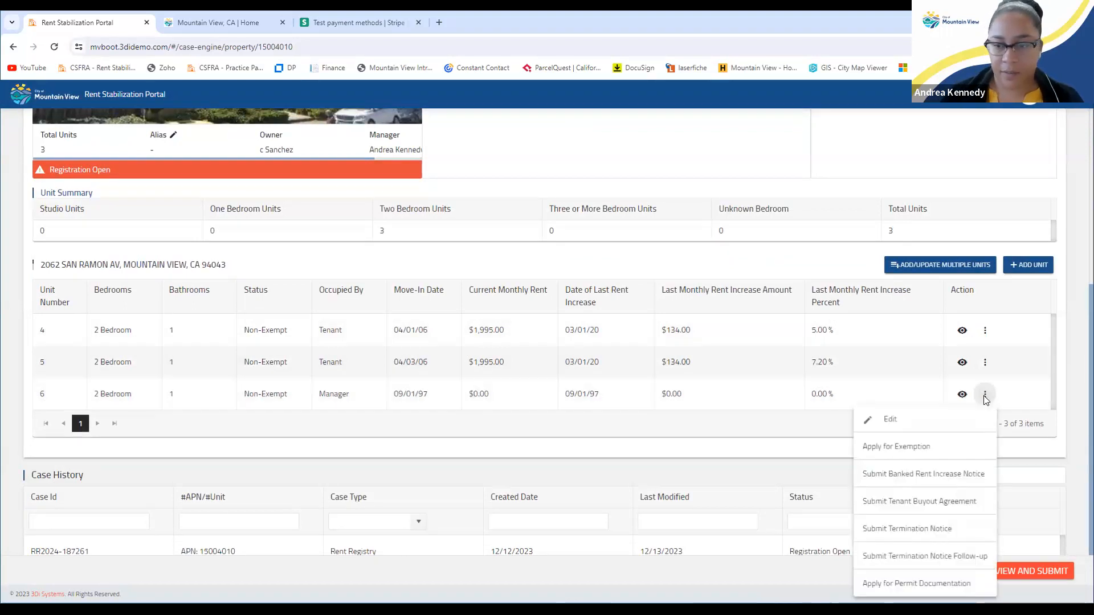
Mark unit 6 as tenant-occupied with move-in and last-increase dates of 9/1/2022
left_click(888, 421)
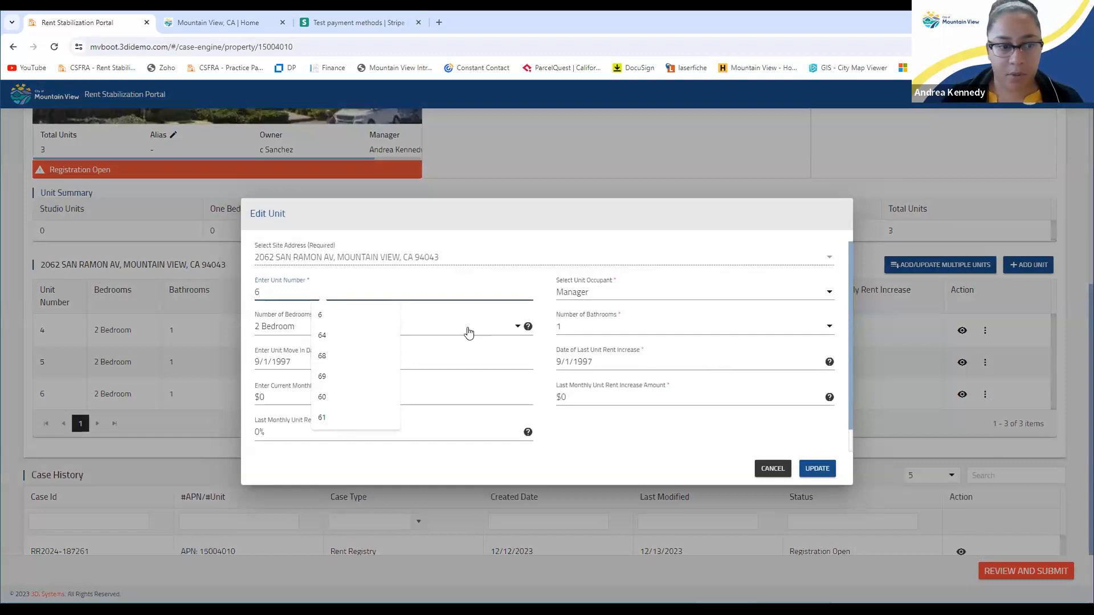
left_click(590, 294)
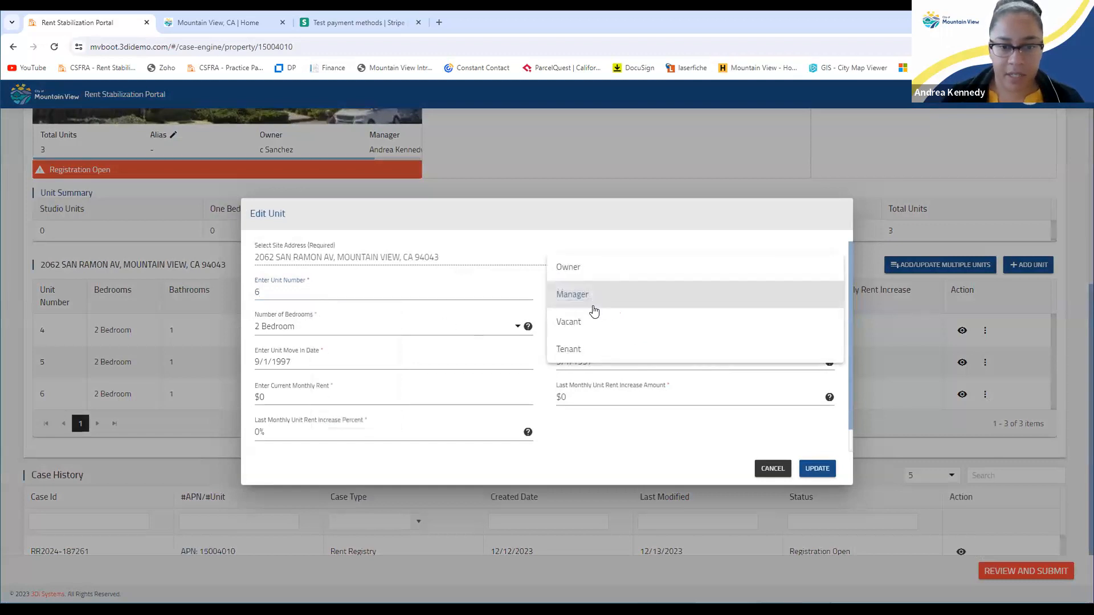
left_click(586, 347)
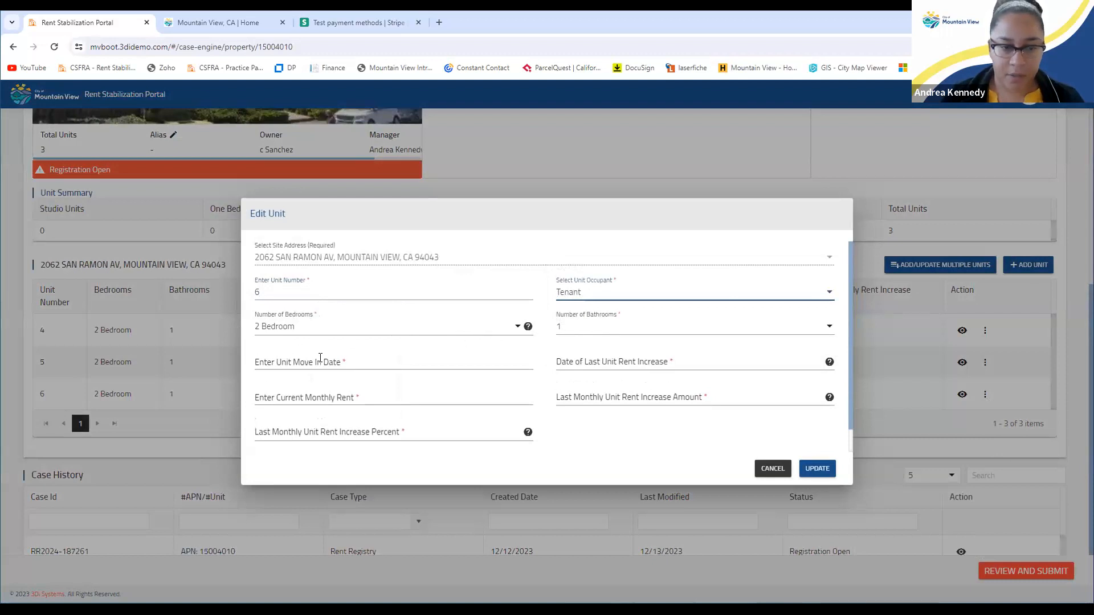
left_click(348, 361)
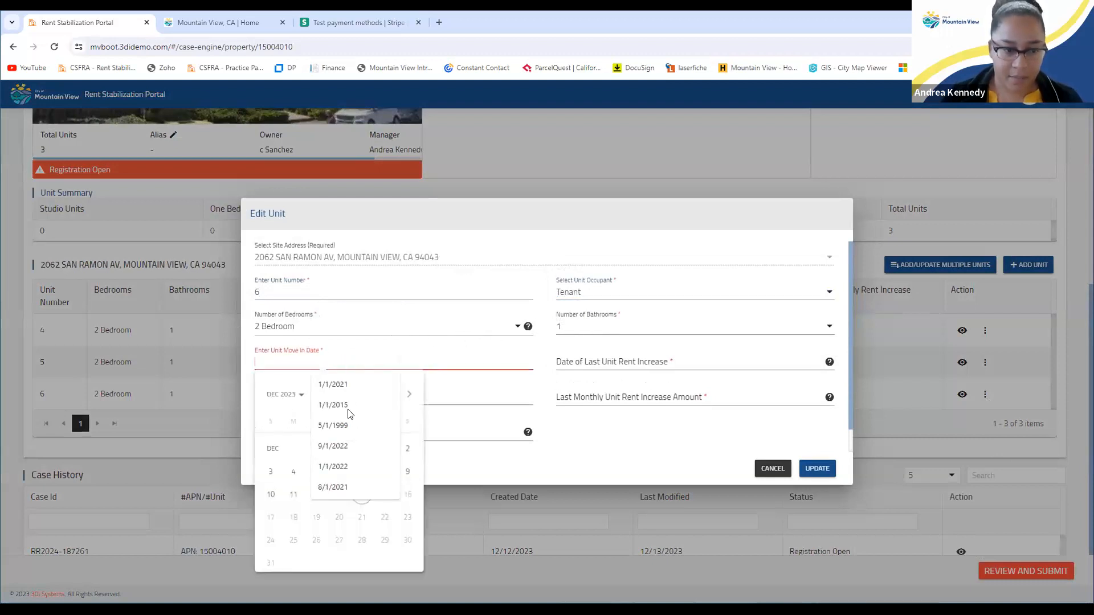
left_click(344, 449)
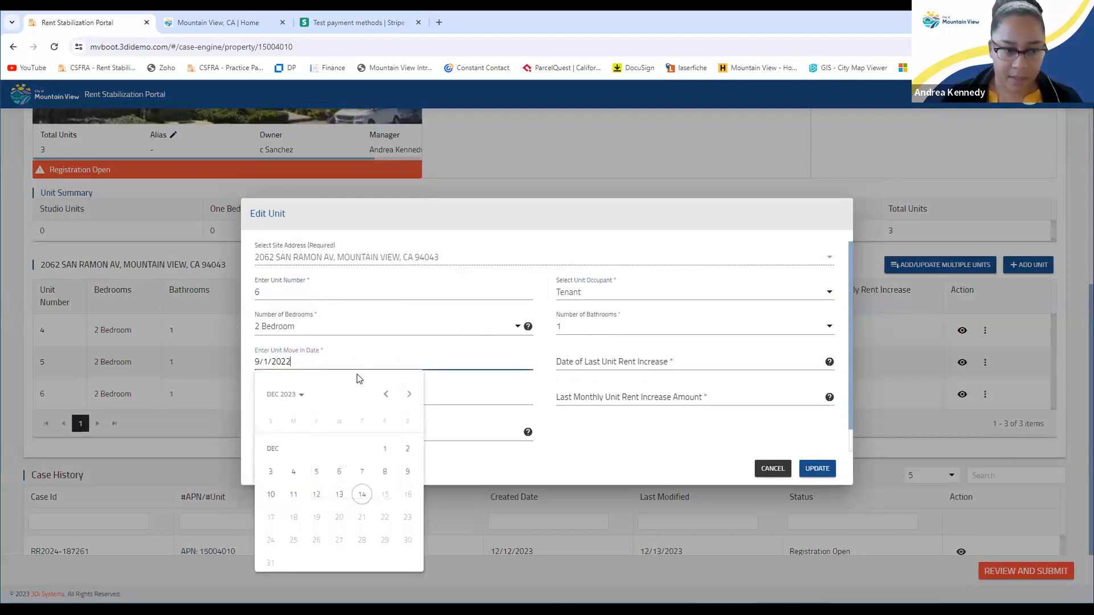
left_click(601, 360)
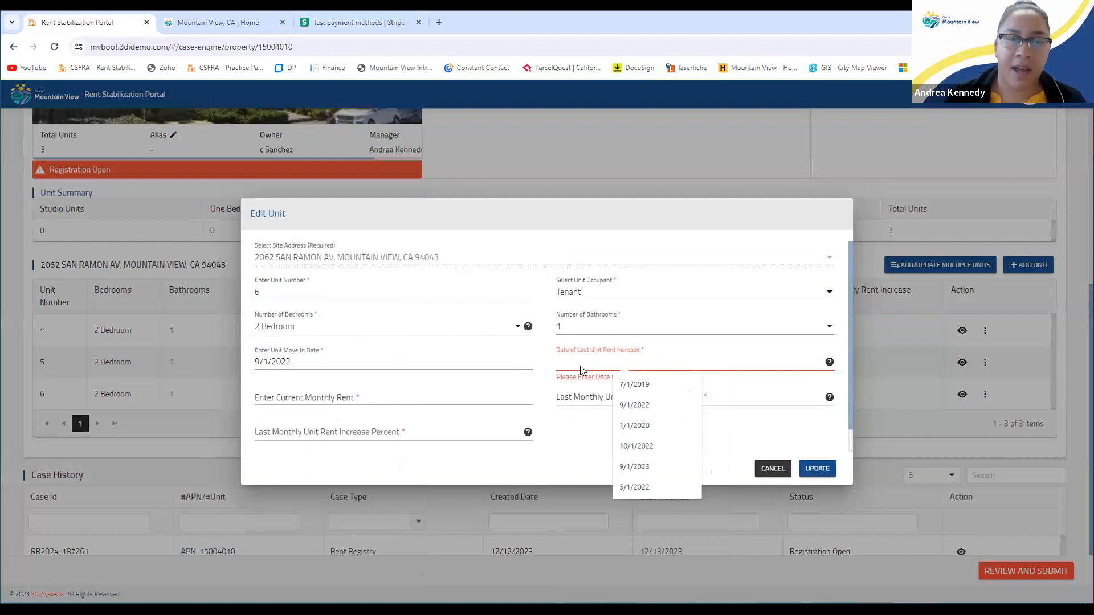
type("9/")
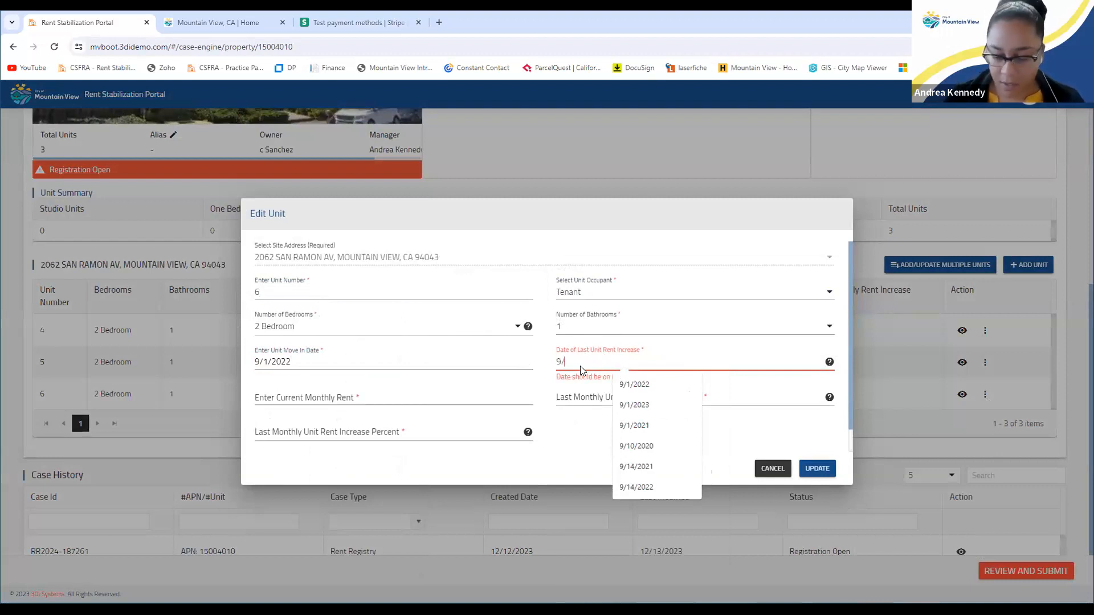
type("1/20")
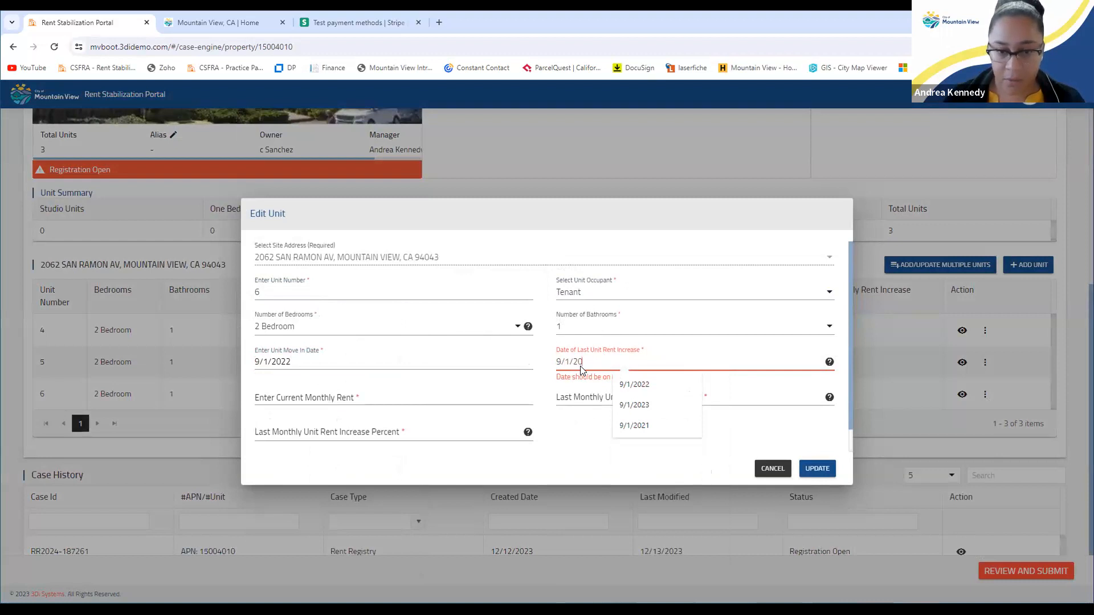
type("22")
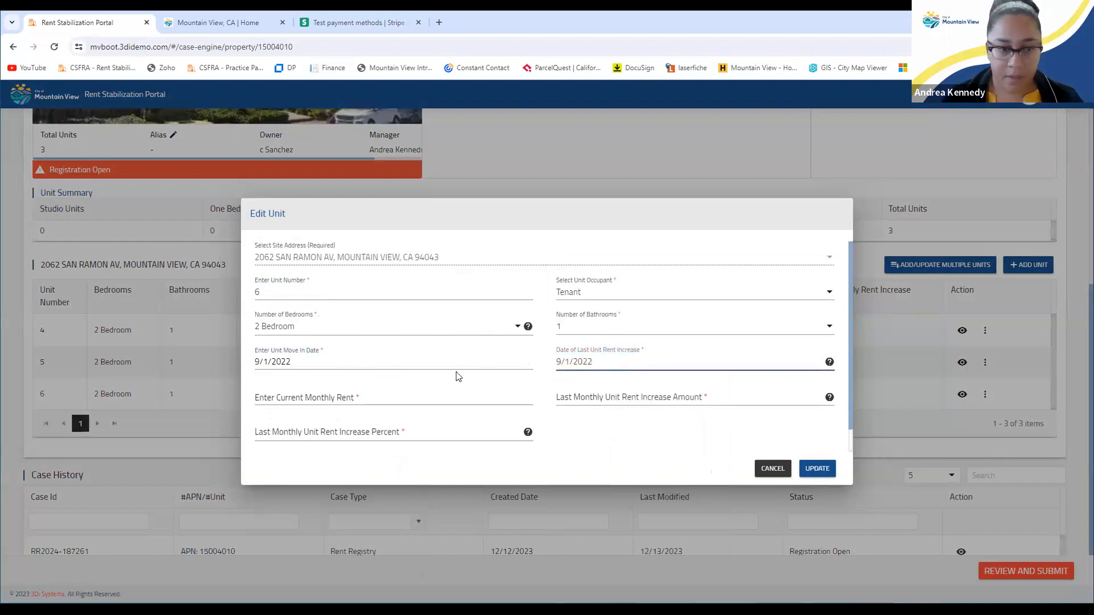
Set unit 6's rent to $2,257.00 with a $0 (0.00%) last increase and save
left_click(333, 399)
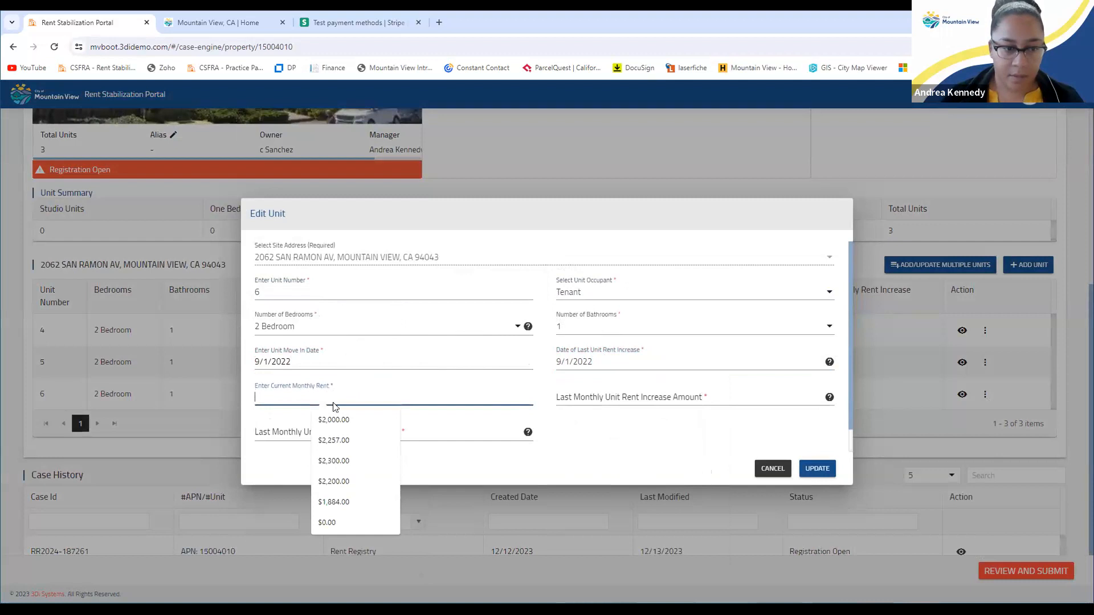
left_click(338, 440)
left_click(606, 397)
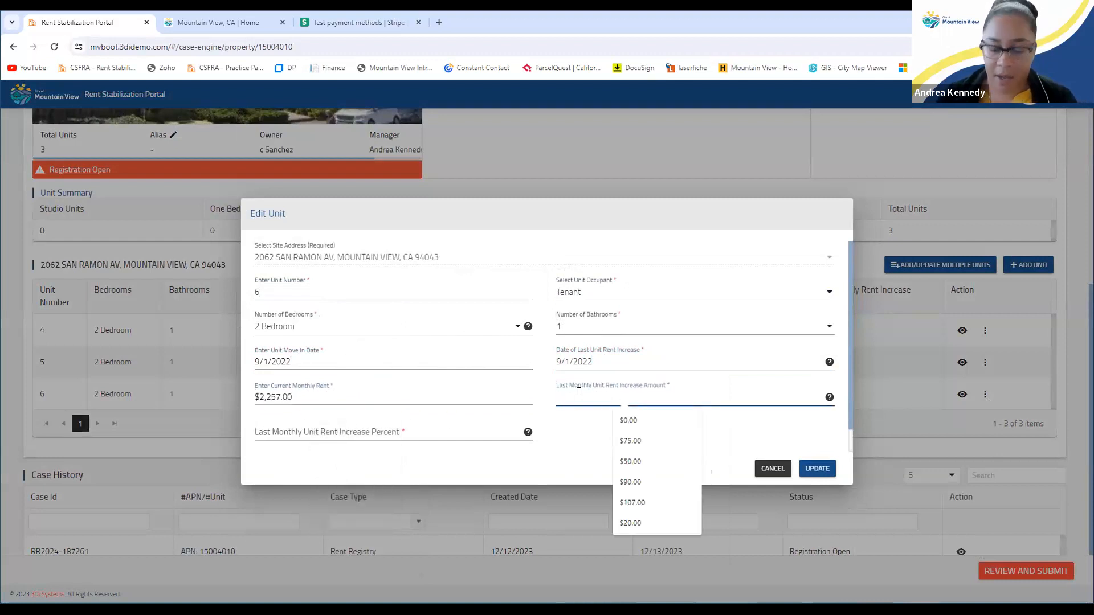
type("0")
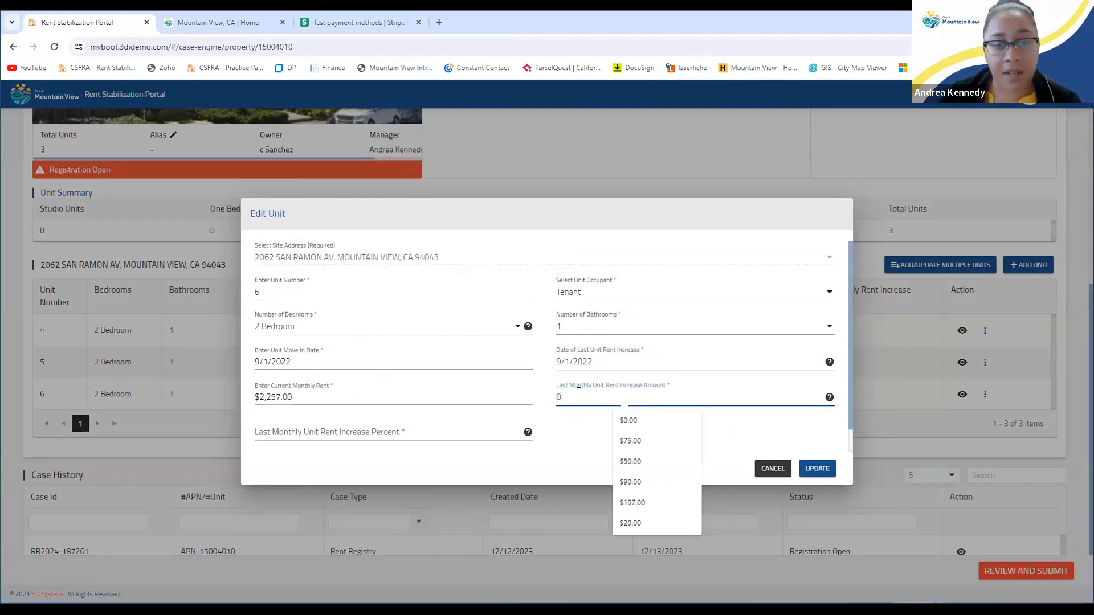
left_click(342, 430)
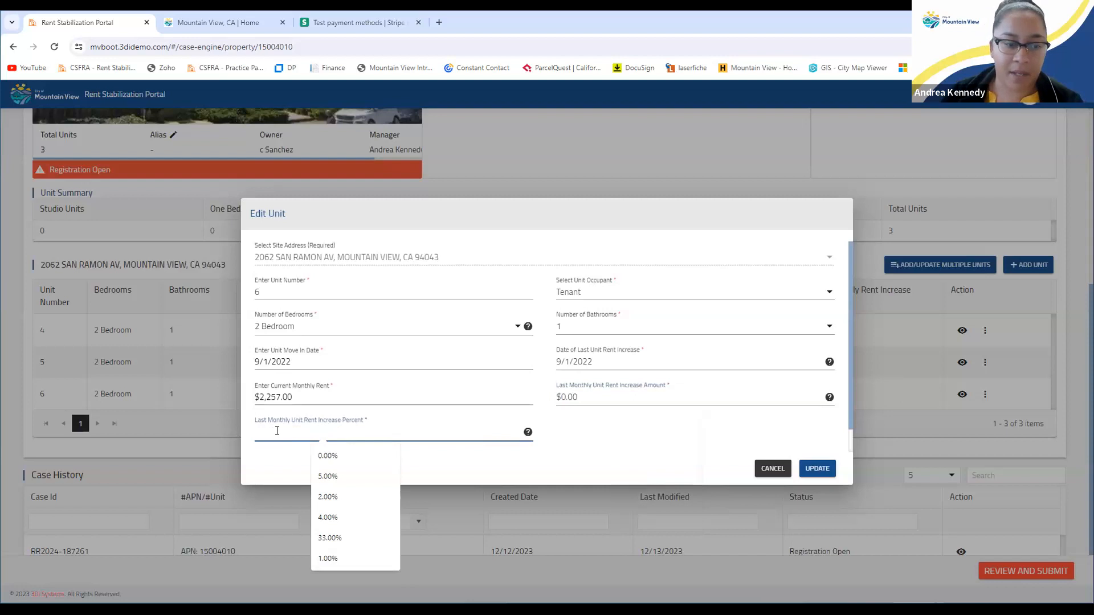
type("0")
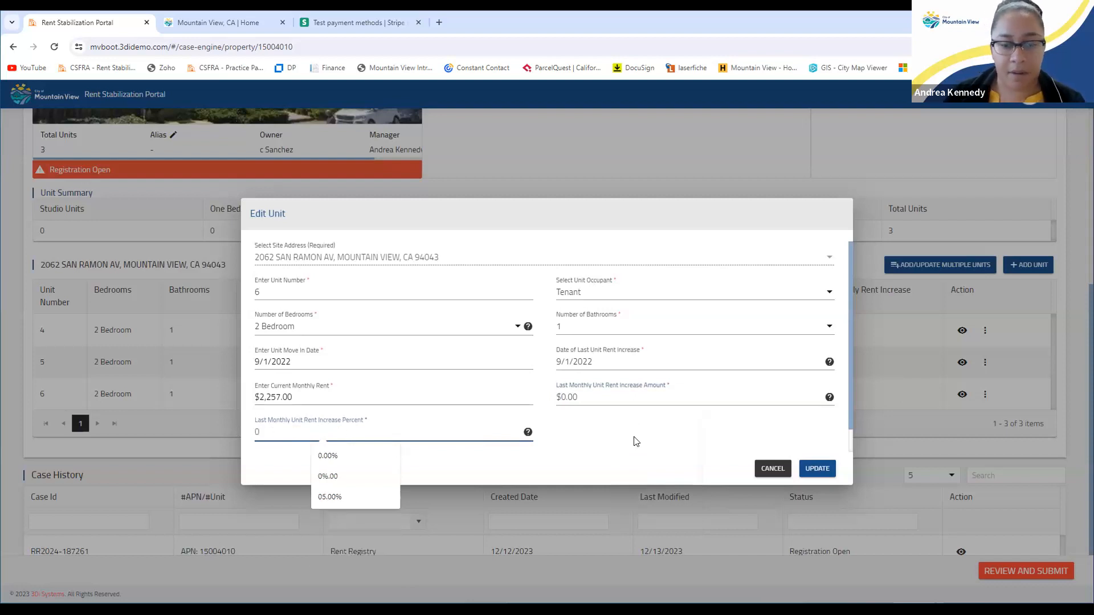
left_click(654, 433)
left_click(819, 472)
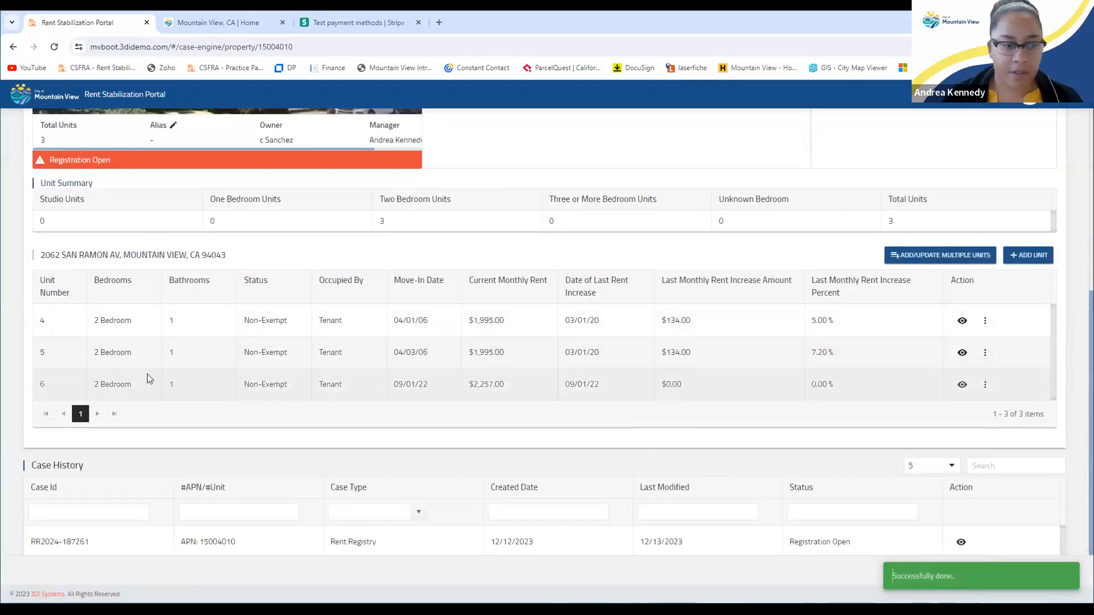
left_click_drag(93, 383, 707, 390)
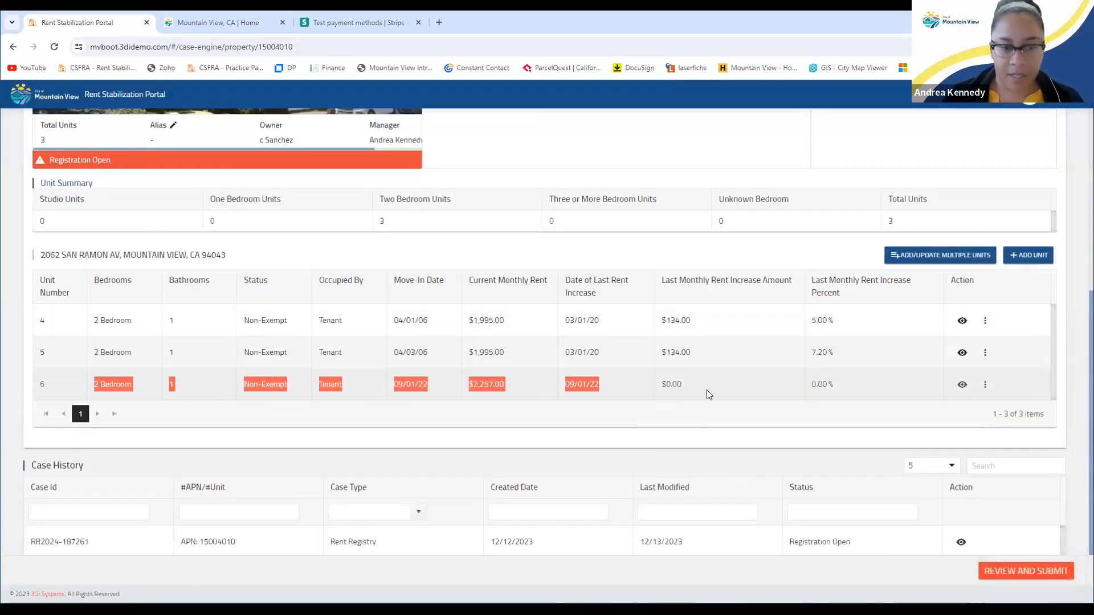
left_click(814, 425)
scroll(698, 418, "up", 4)
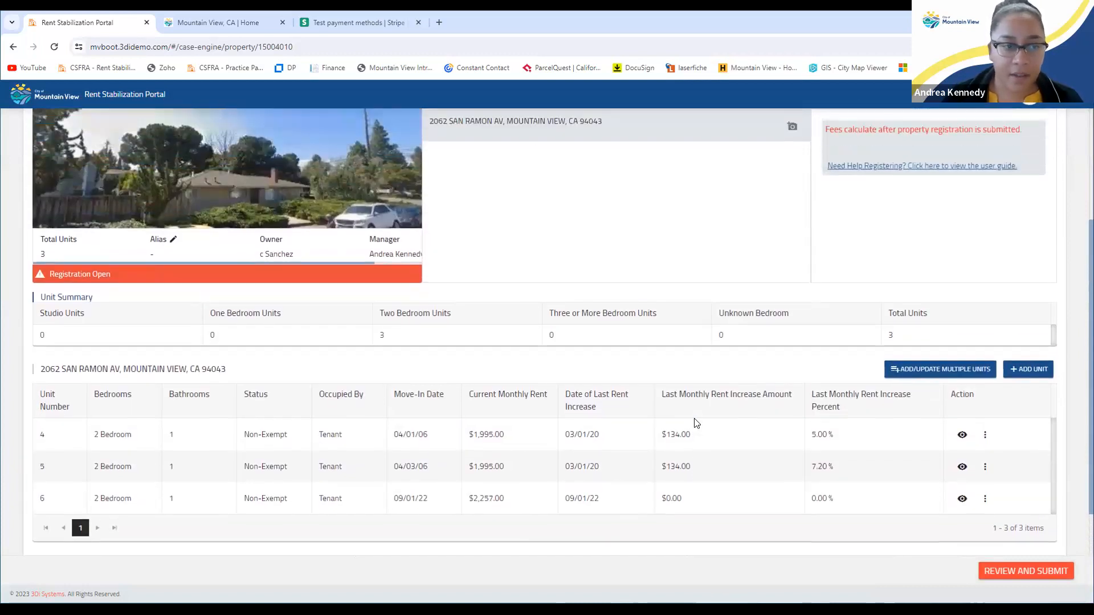
scroll(695, 423, "down", 3)
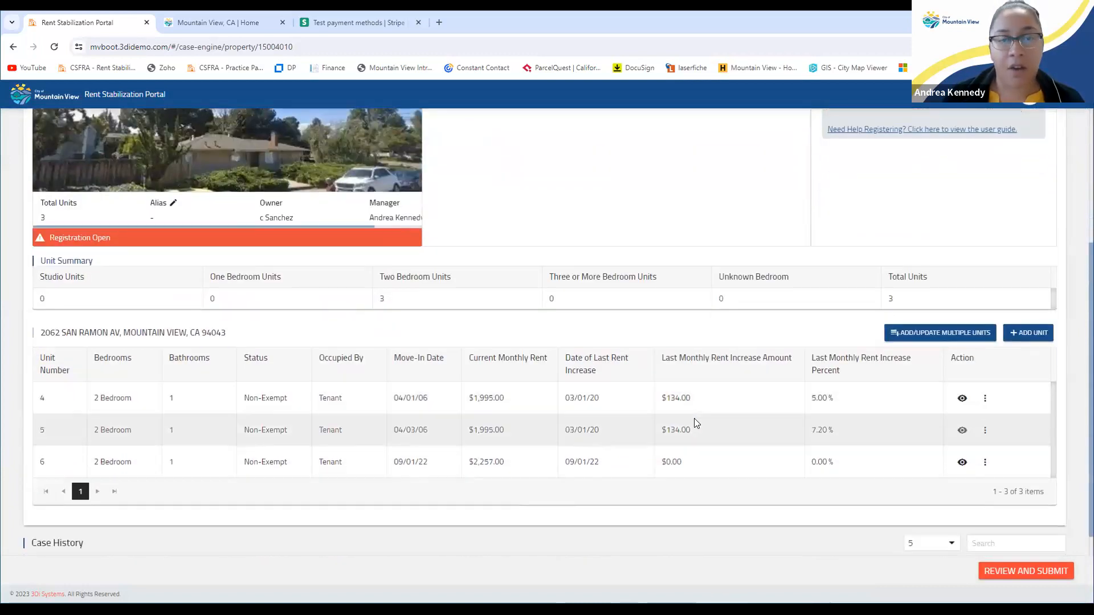
scroll(879, 457, "down", 1)
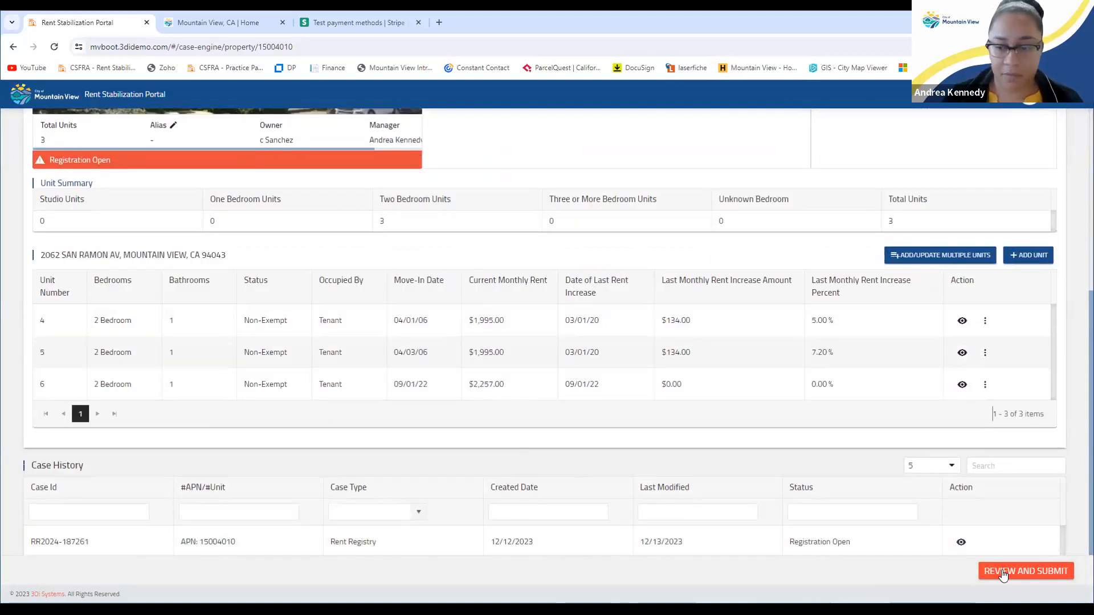
scroll(918, 538, "up", 1)
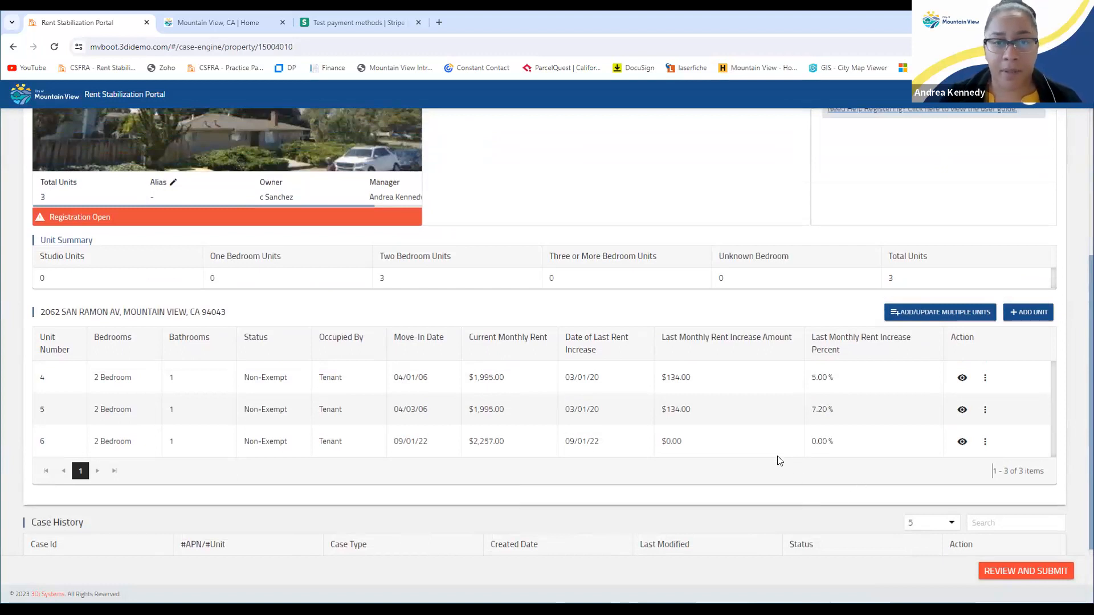
In Add/Update Multiple Units, choose Update Existing Units and download the fillable spreadsheet
left_click(941, 313)
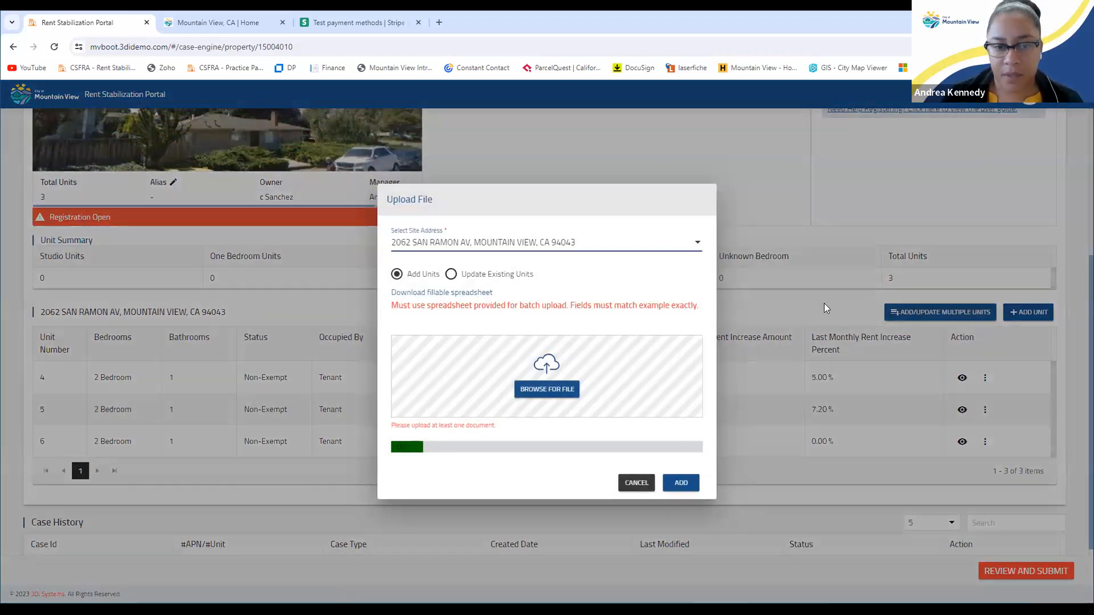
left_click(451, 275)
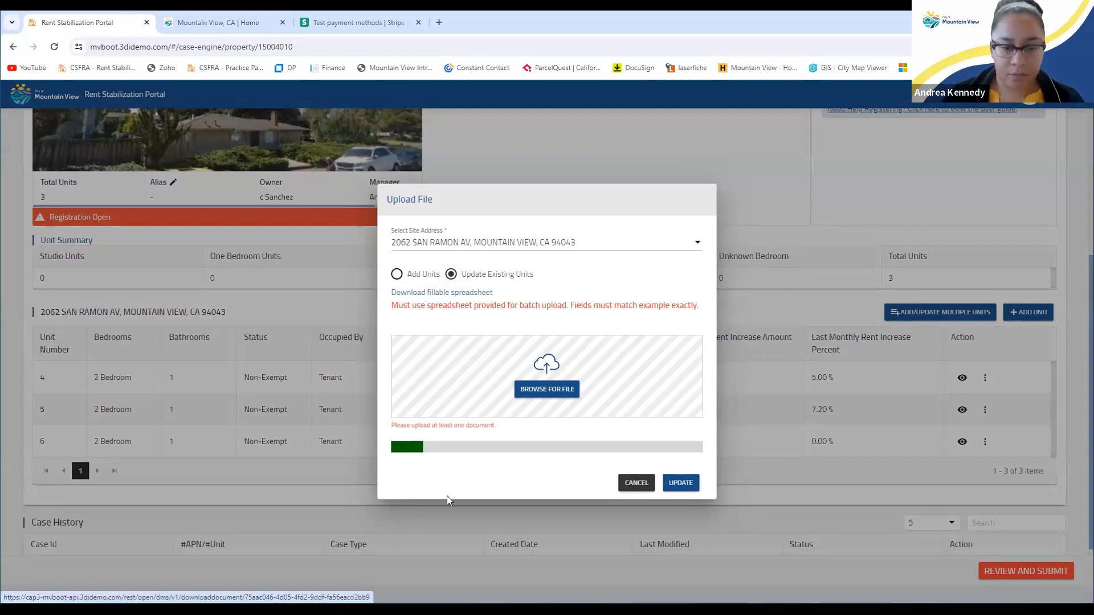
left_click(444, 293)
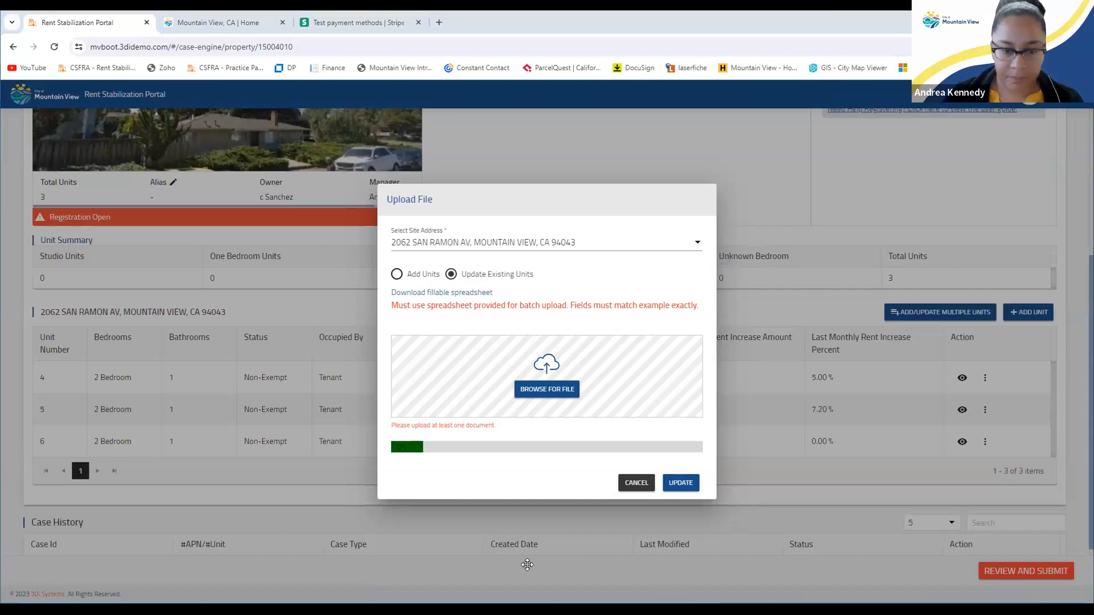
mouse_move(527, 565)
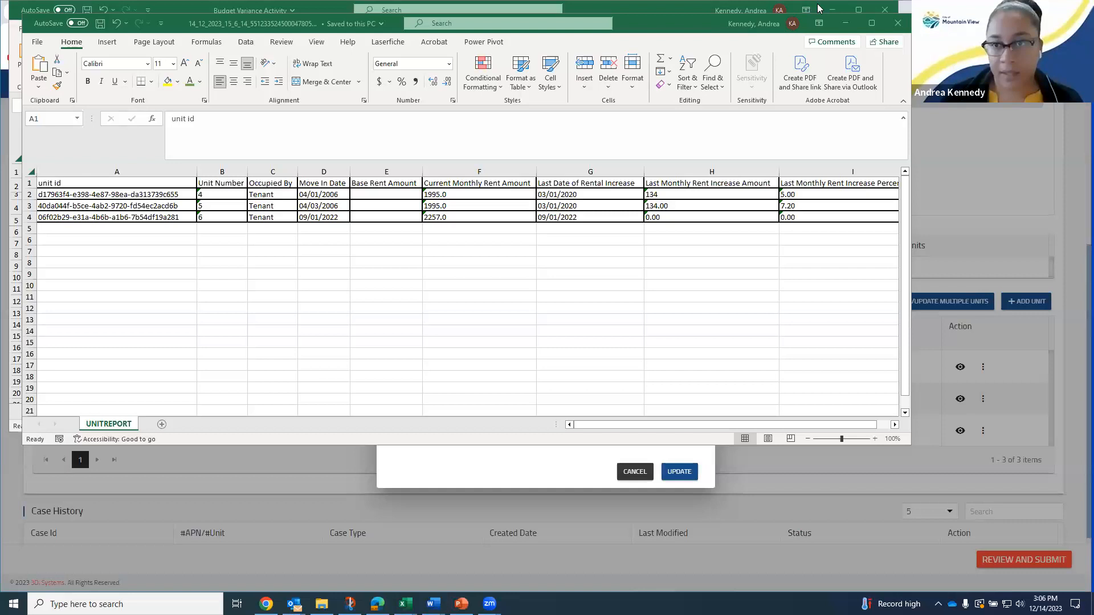
Bring the unit report forward and inspect rows A2:I4, cell I4 and cell H2
left_click(832, 9)
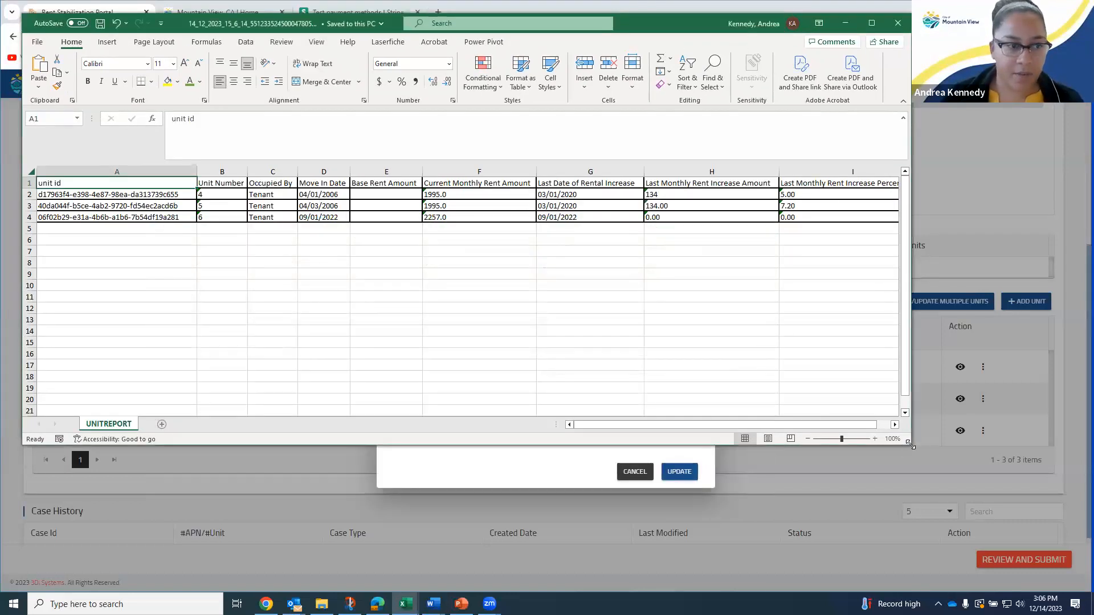
left_click_drag(165, 196, 833, 213)
left_click(832, 215)
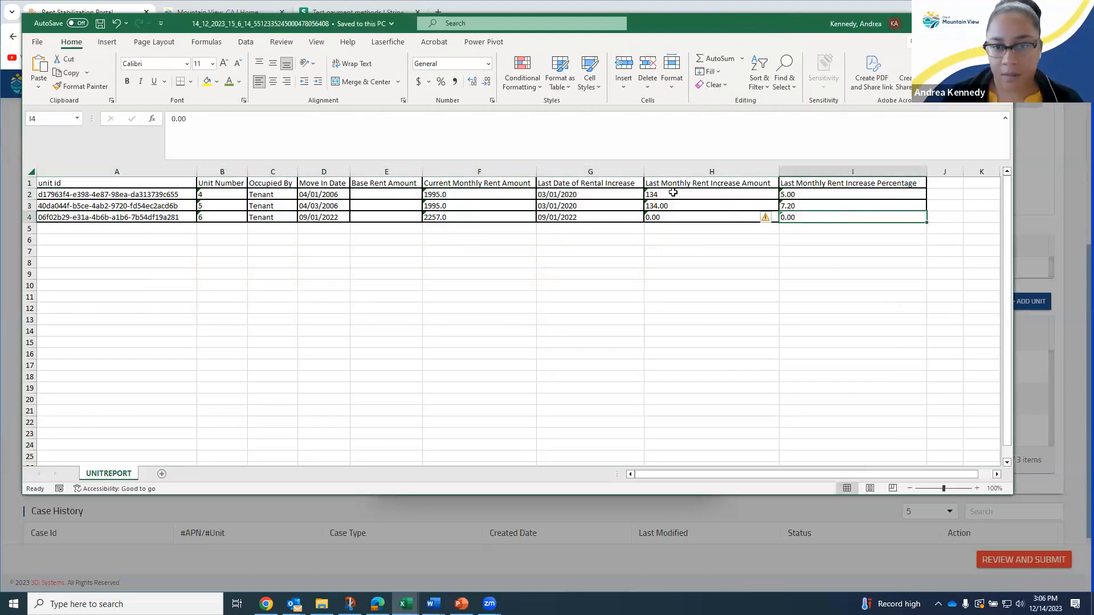
left_click(654, 194)
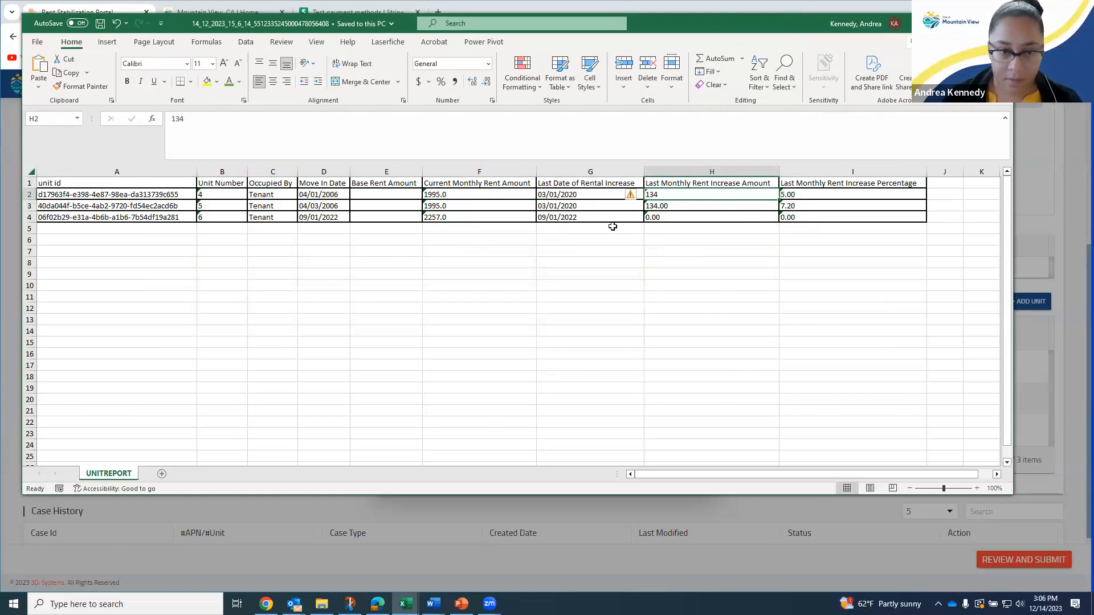
Trial-change G2 to 3/1/2021 and H2 to 100, then close Excel without saving
left_click(577, 195)
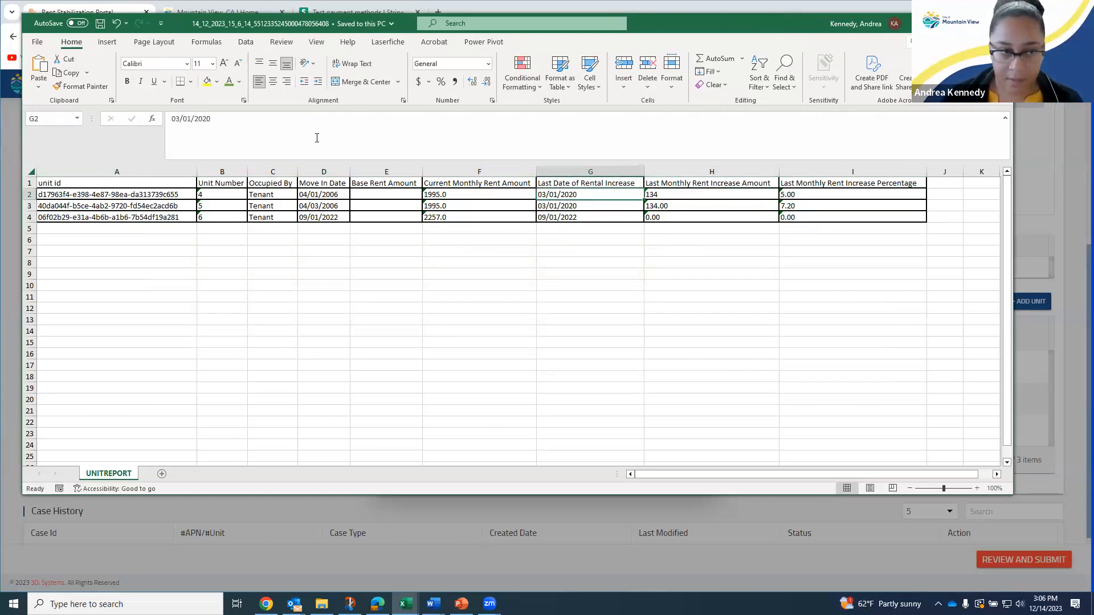
left_click(316, 138)
key("BackSpace")
type("1")
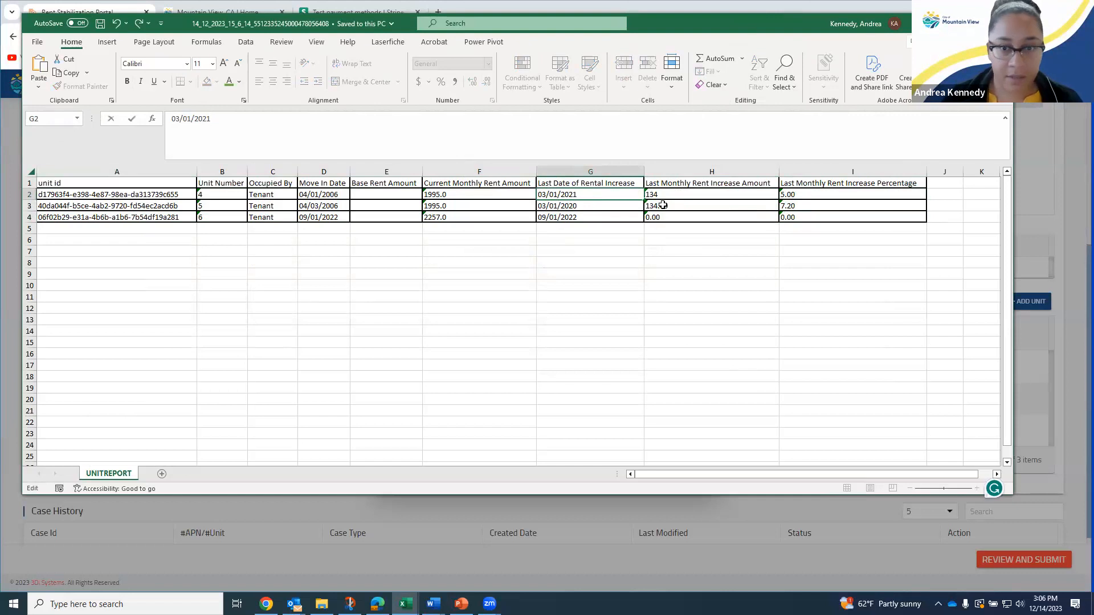
key("Tab")
left_click_drag(219, 123, 169, 120)
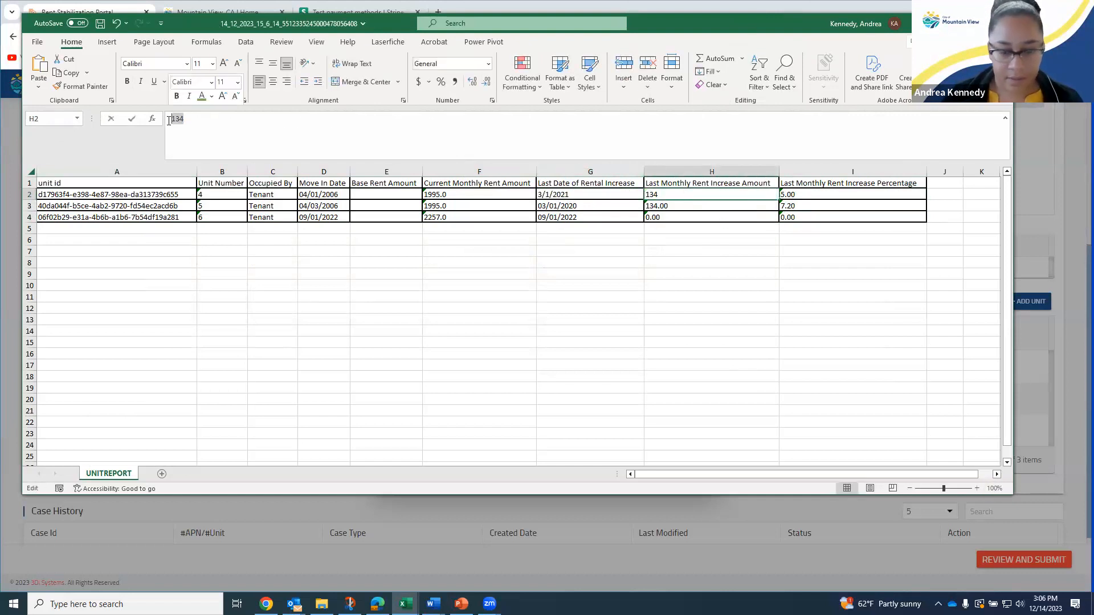
type("100")
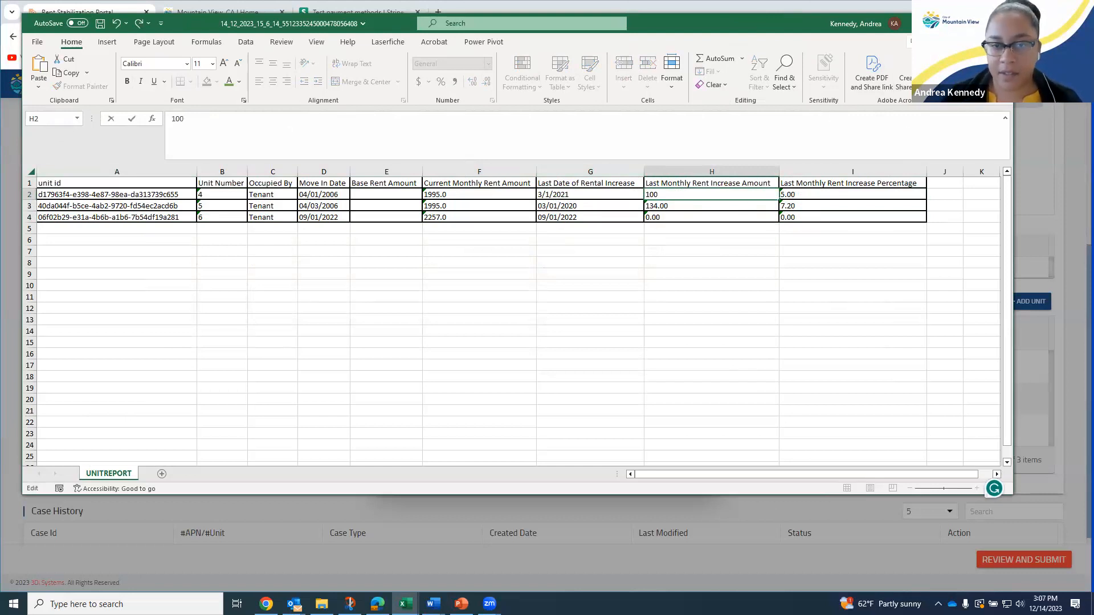
key("alt+F4")
left_click(548, 315)
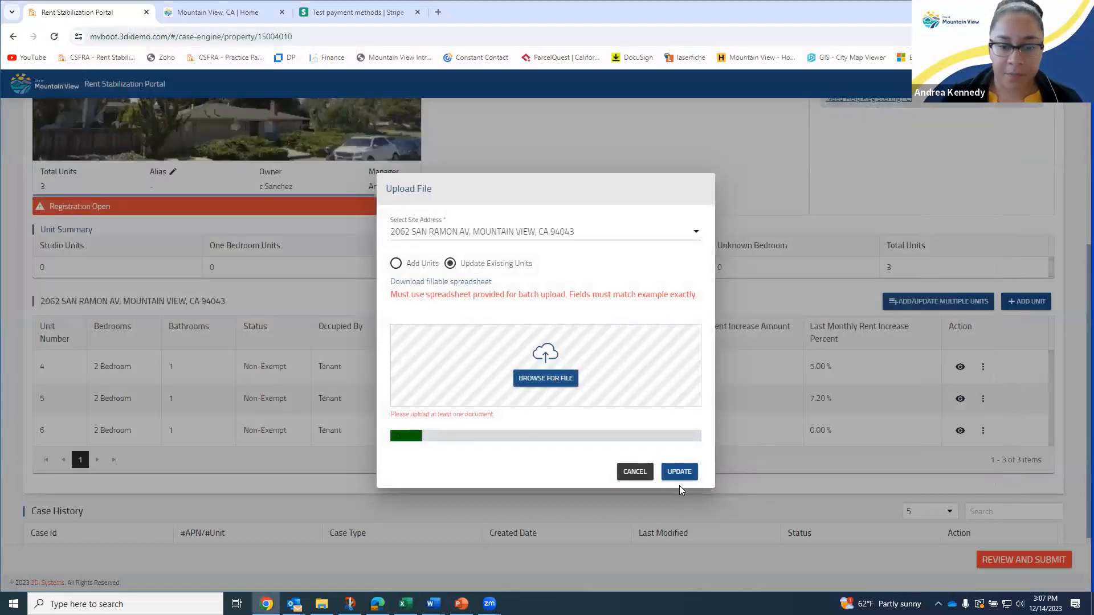
Cancel the upload dialog, then open and close unit 4's actions list
left_click(623, 473)
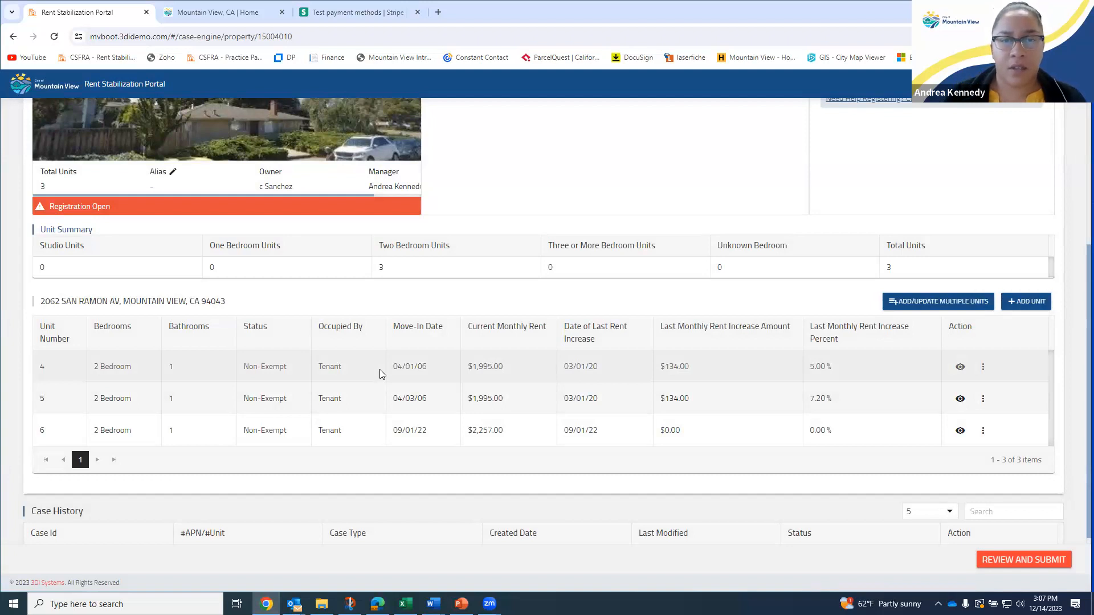
left_click(982, 367)
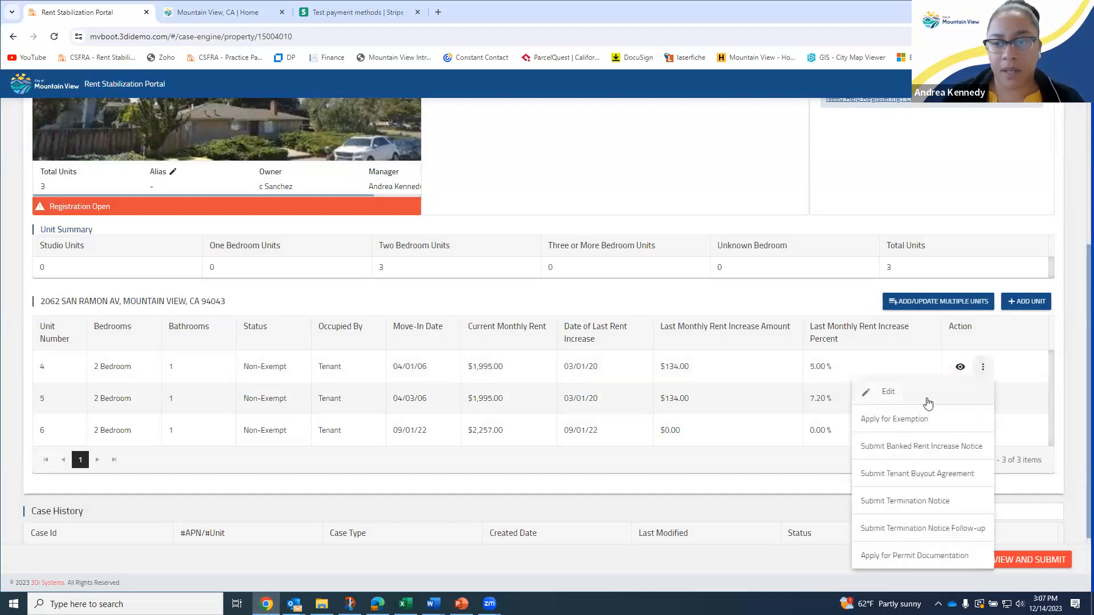
left_click(822, 320)
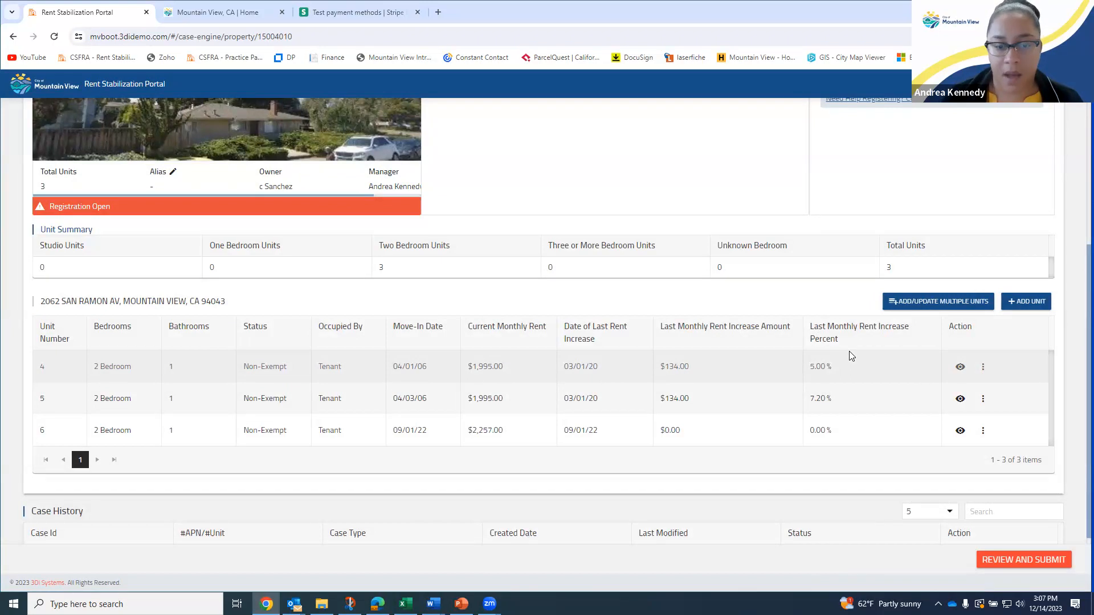
Go through the Review and Submit page and submit to reach the Declaration Statement
left_click(1025, 561)
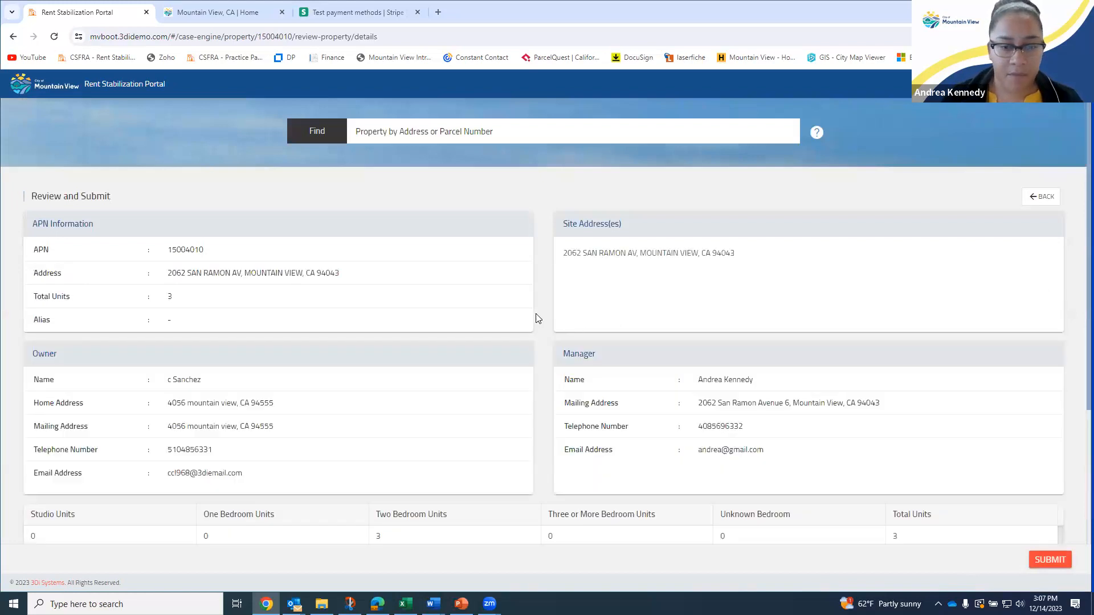
scroll(506, 308, "down", 3)
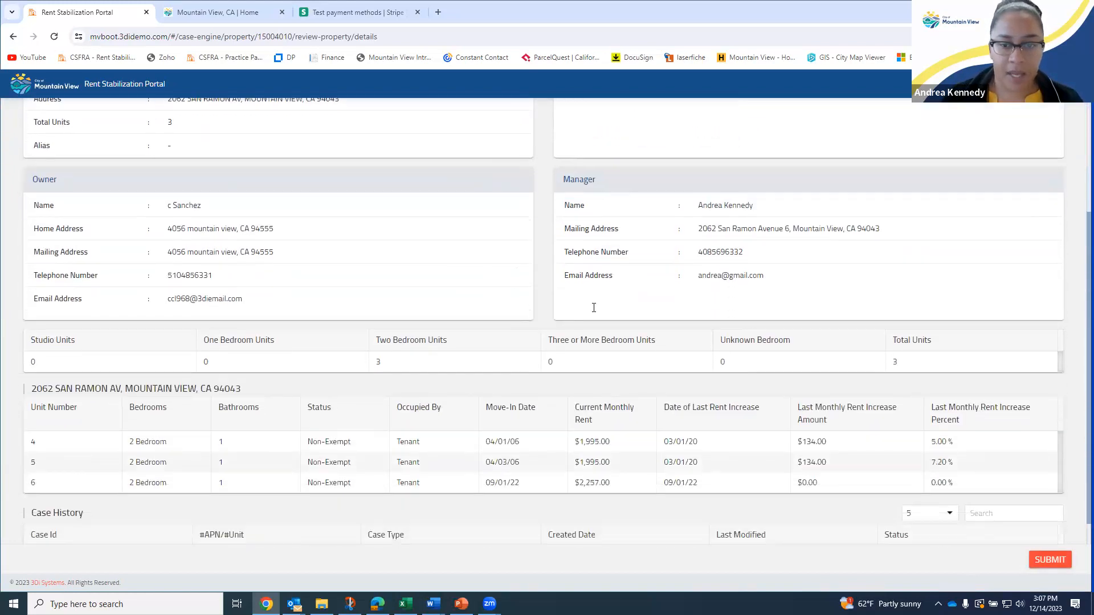
scroll(594, 308, "down", 2)
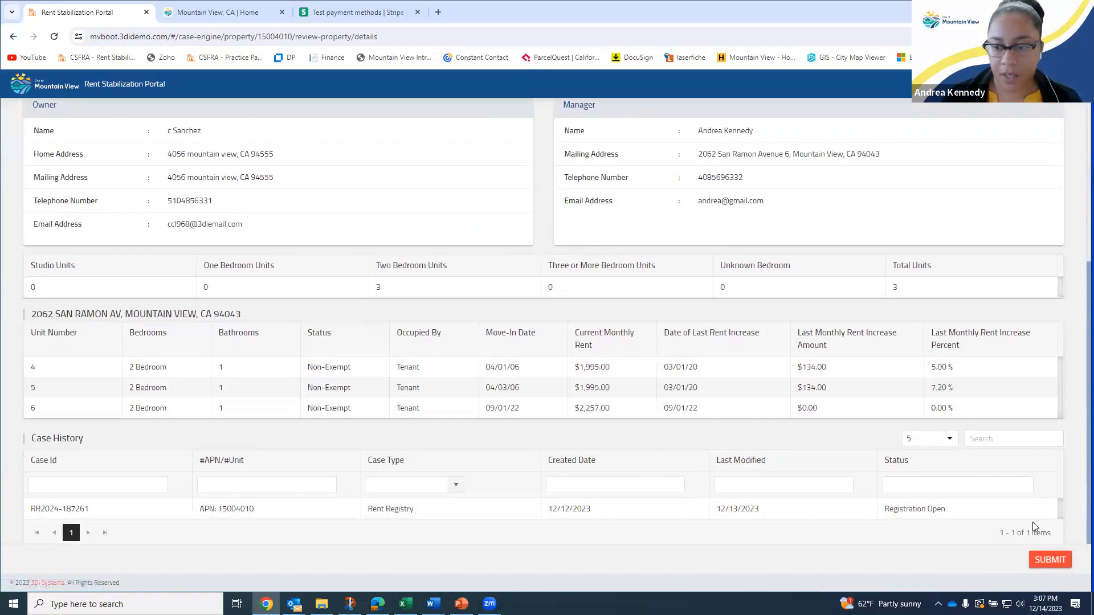
left_click(1057, 562)
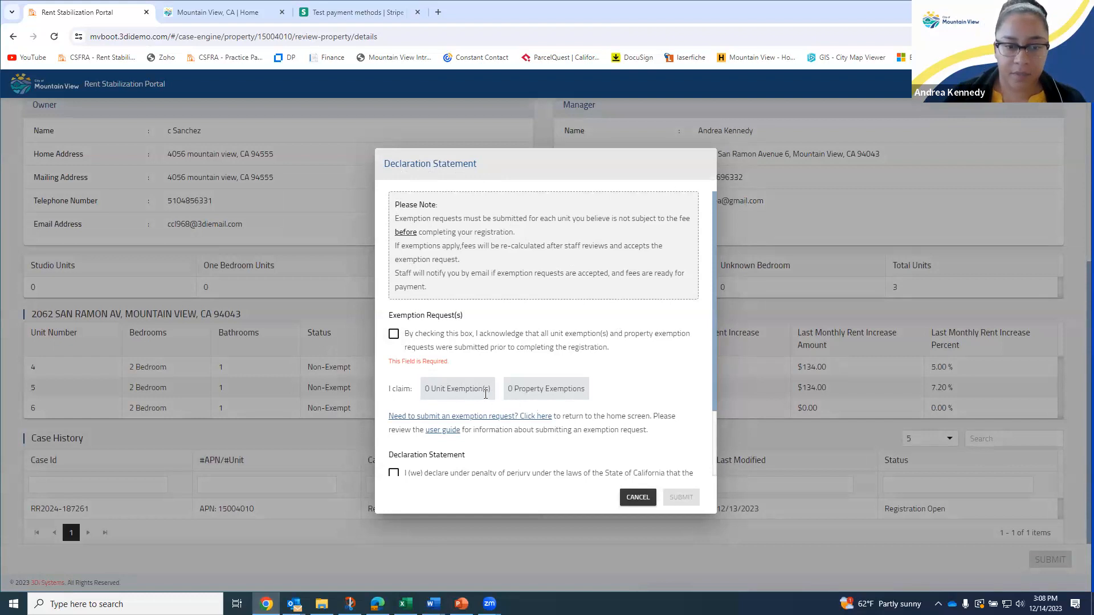
Tick both declaration acknowledgements: exemption requests already submitted, and agreement under penalty of perjury
left_click(393, 333)
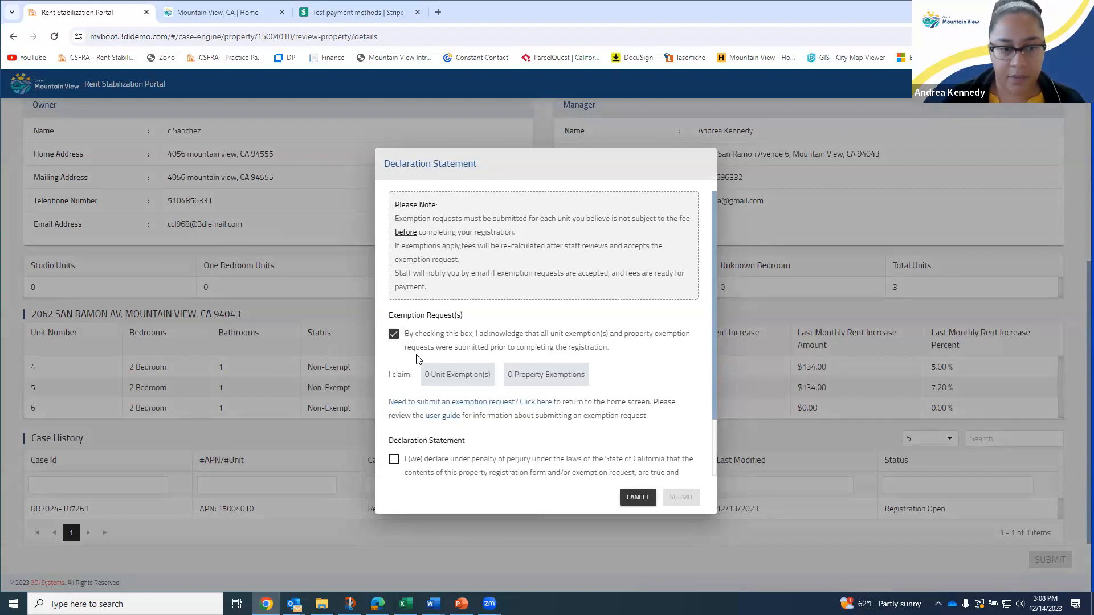
scroll(491, 352, "down", 1)
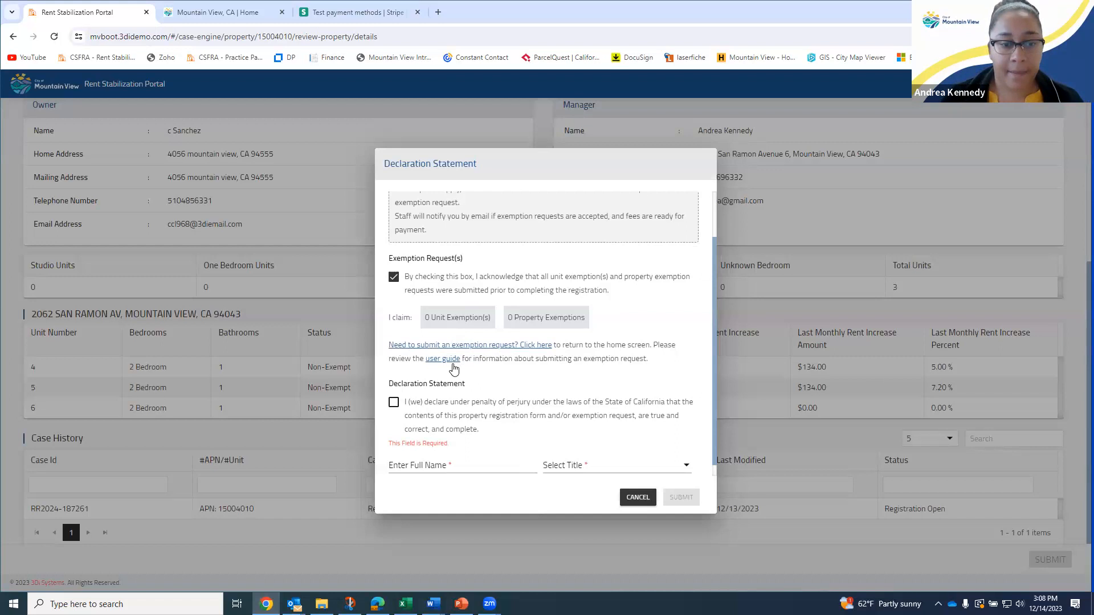
scroll(498, 393, "down", 1)
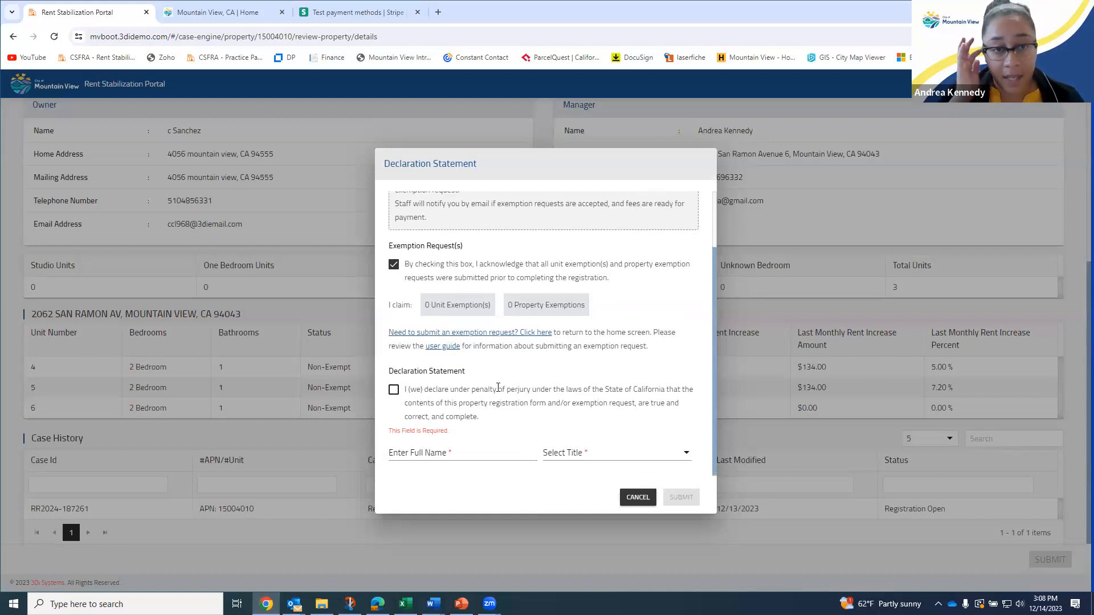
left_click(414, 388)
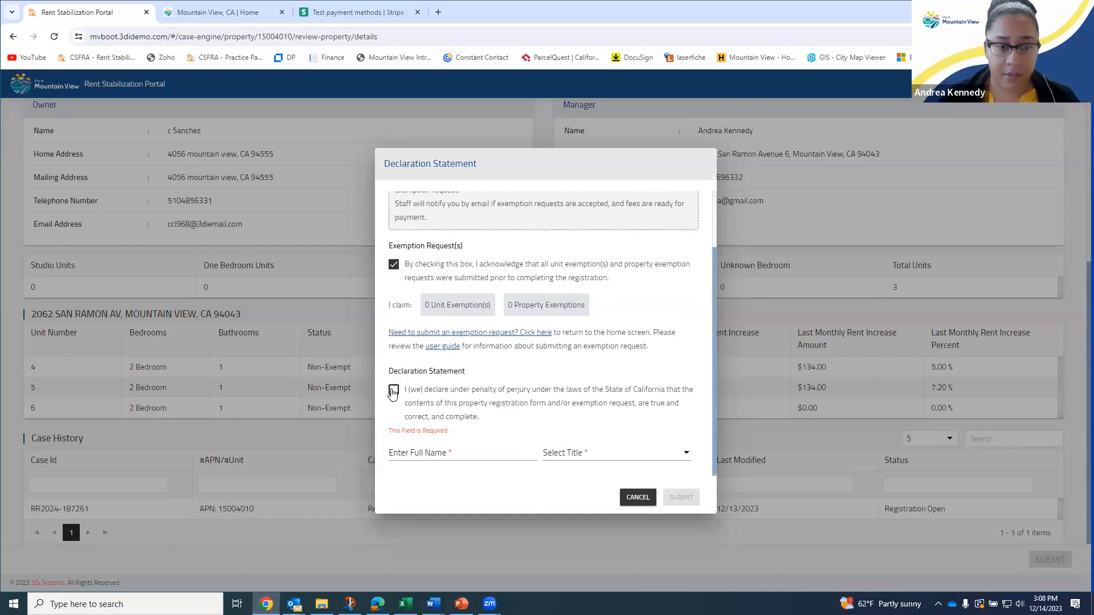
Autofill the signer's full name, choose title Owner, and submit the declaration
scroll(415, 393, "up", 1)
left_click(414, 452)
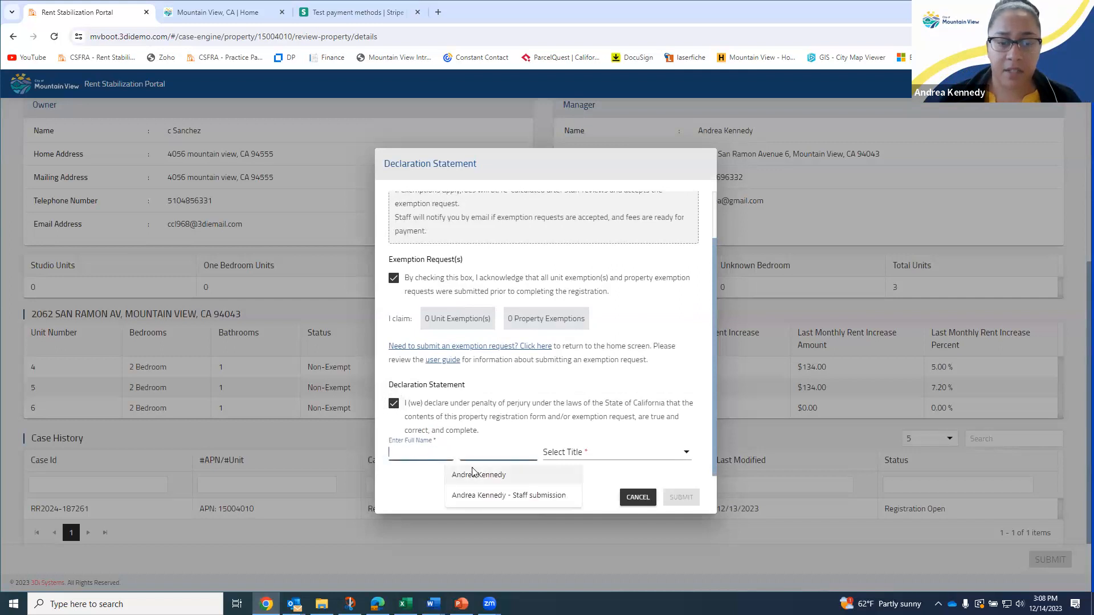
left_click(471, 473)
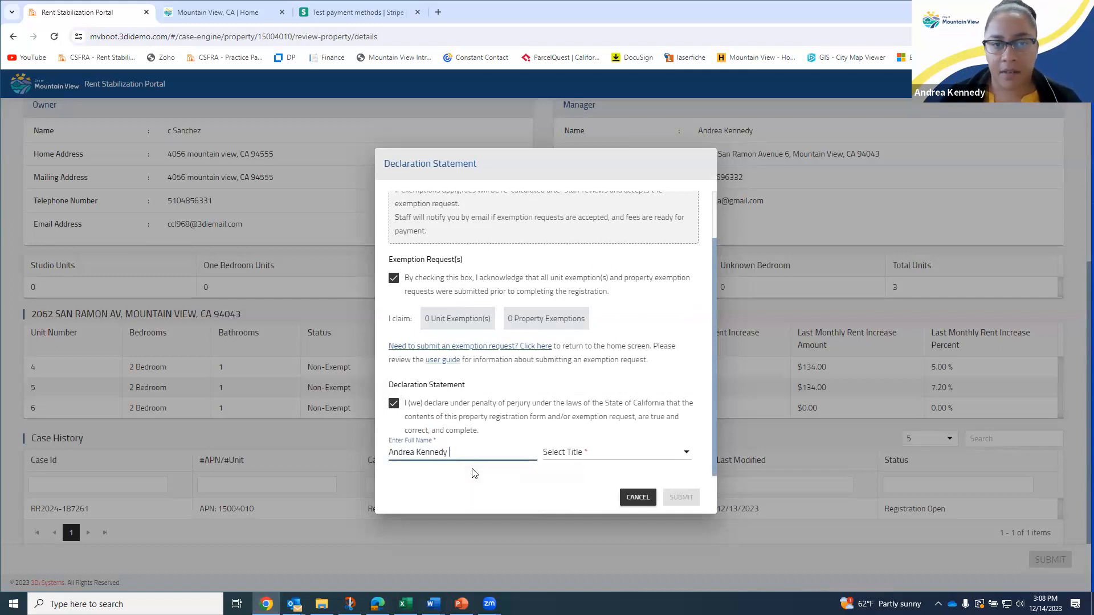
left_click(567, 454)
left_click(572, 501)
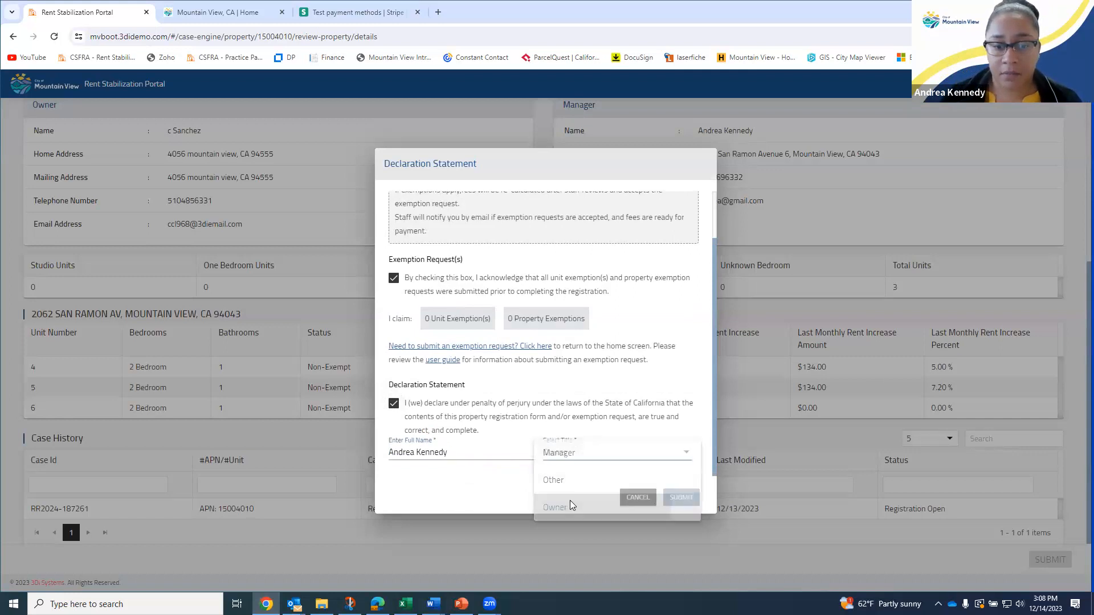
left_click(680, 498)
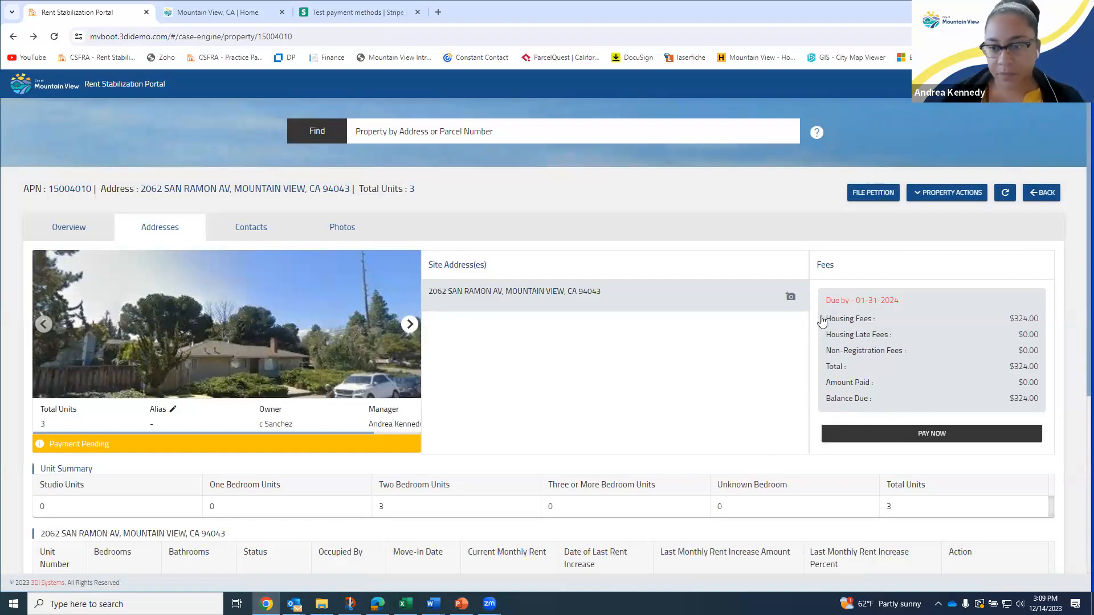
Review the $324.00 housing fees and the late and non-registration fee rows
left_click_drag(831, 319, 1040, 323)
left_click(1040, 324)
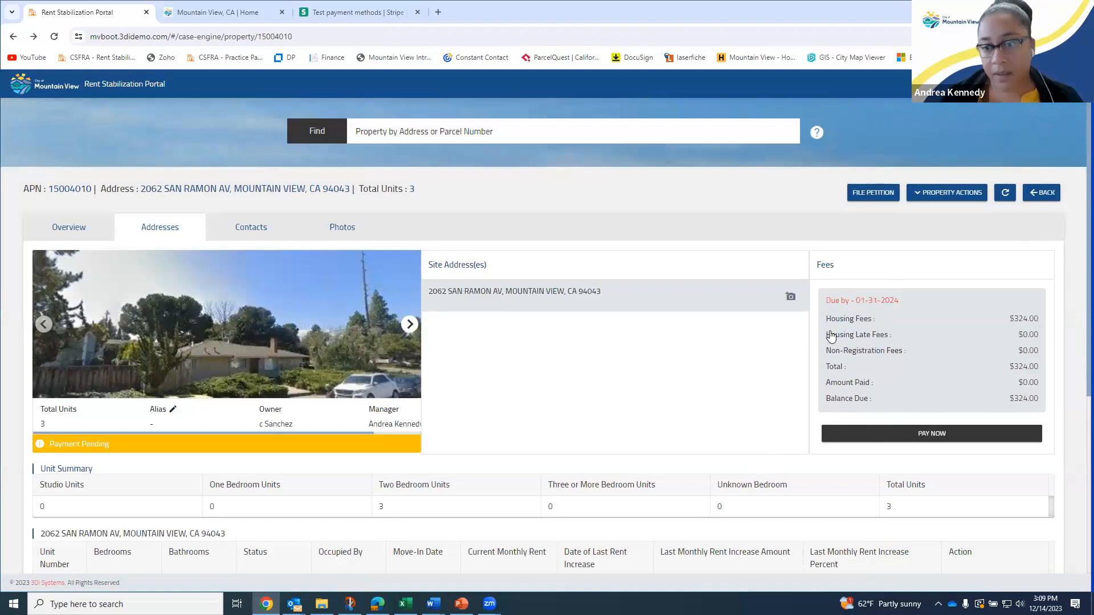
left_click_drag(826, 336, 1046, 354)
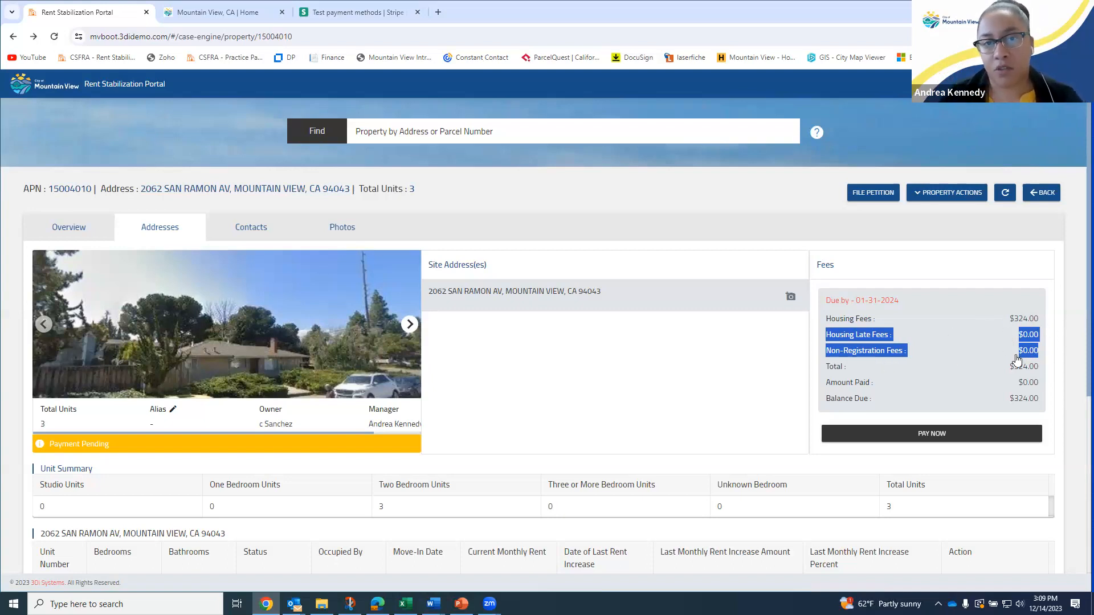
left_click(863, 374)
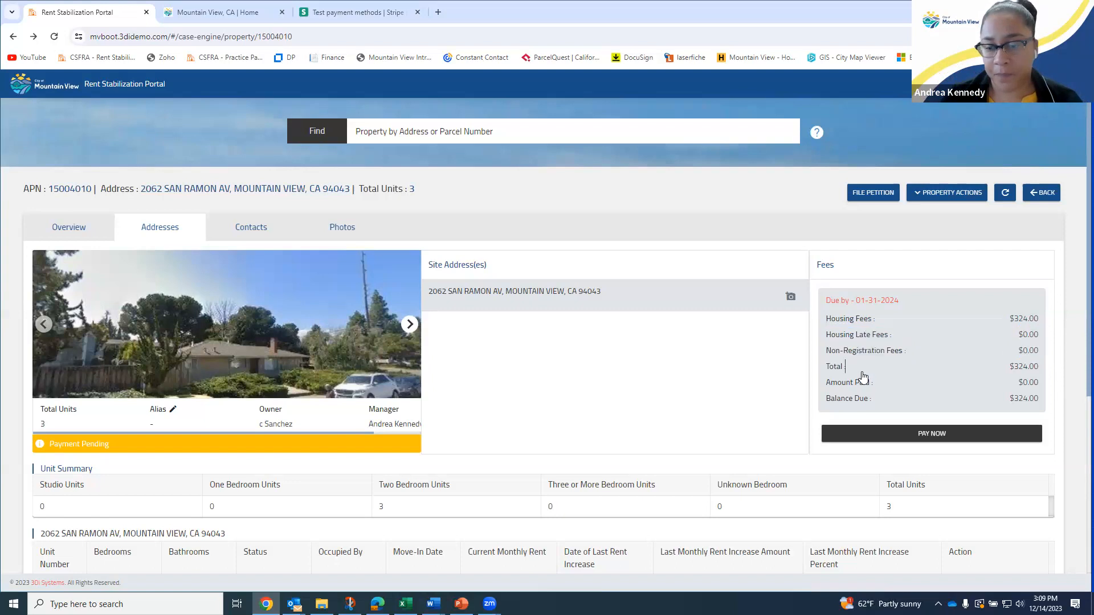
Check the $324.00 total, the balance due row, and the Payment Pending status
left_click_drag(829, 368, 1045, 386)
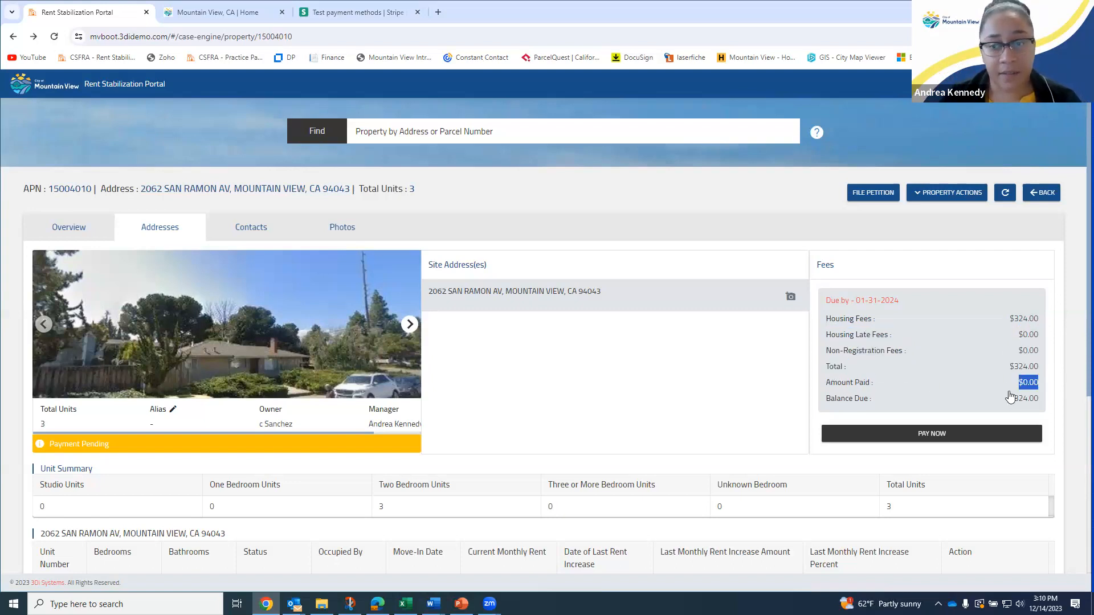
left_click_drag(830, 399, 1047, 405)
left_click(114, 450)
left_click_drag(114, 447, 43, 448)
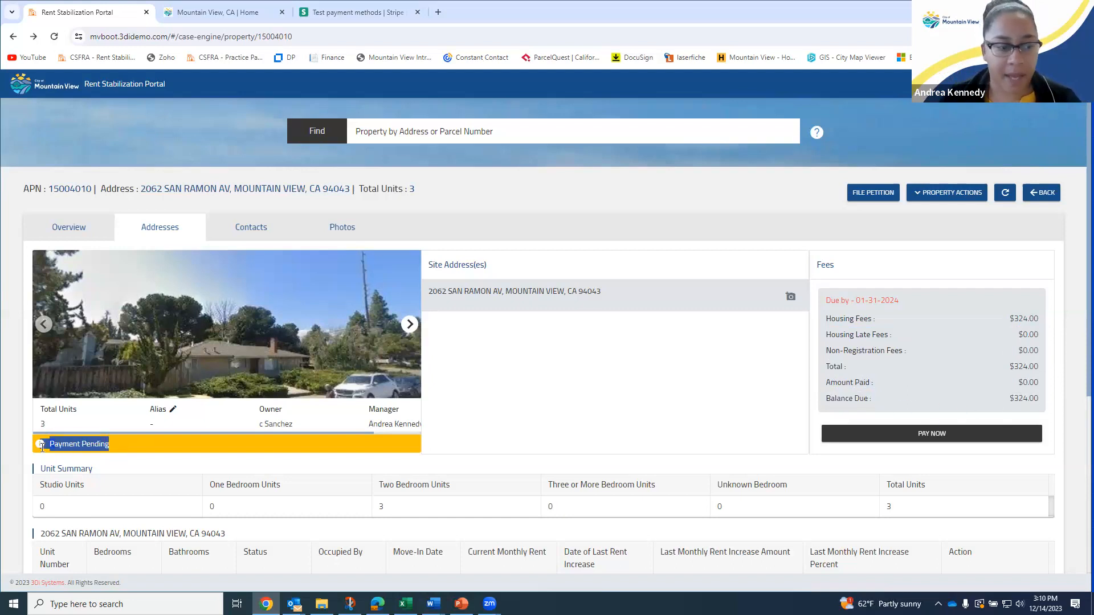
left_click(115, 450)
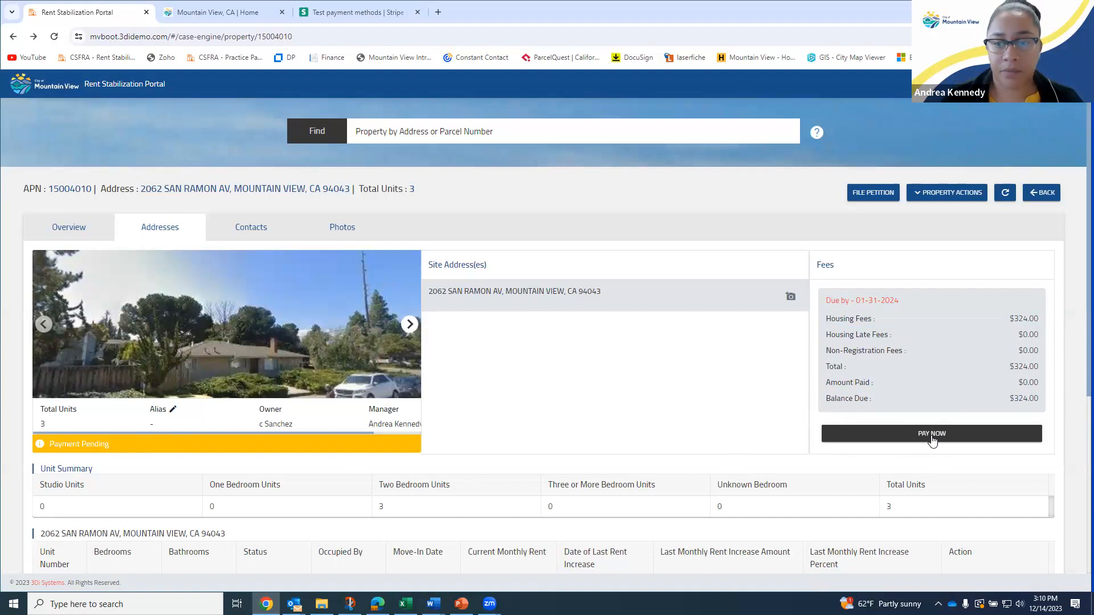
Start paying the $324 fee, confirm with YES, and paste the test card number
left_click(932, 436)
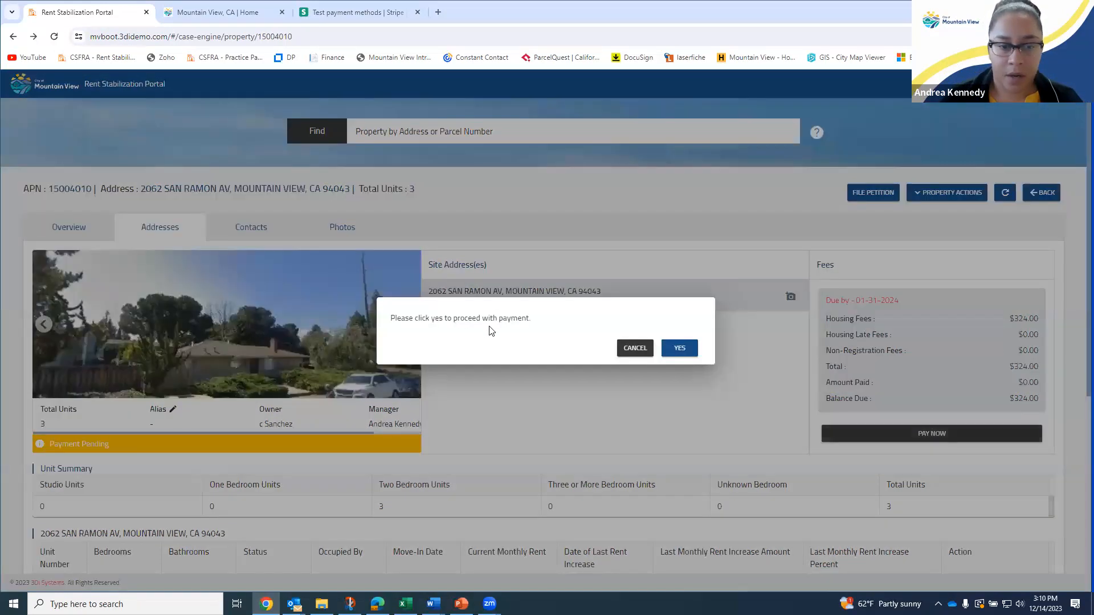
left_click(678, 349)
left_click(326, 350)
key("ctrl+v")
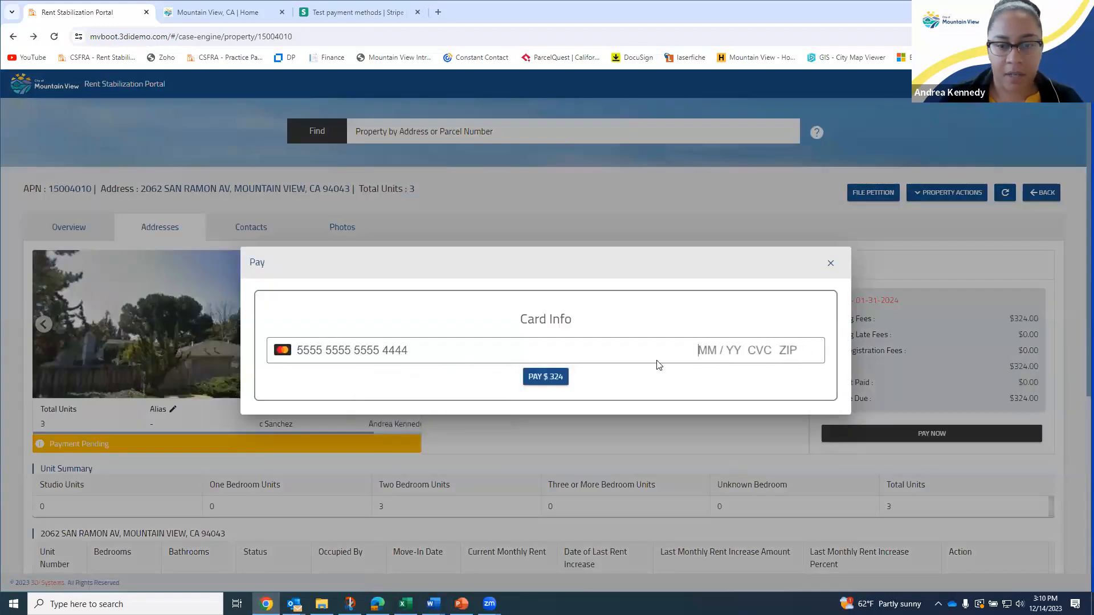
Enter the card's expiry, CVC and ZIP, correcting typos, and pay $324
type("0522")
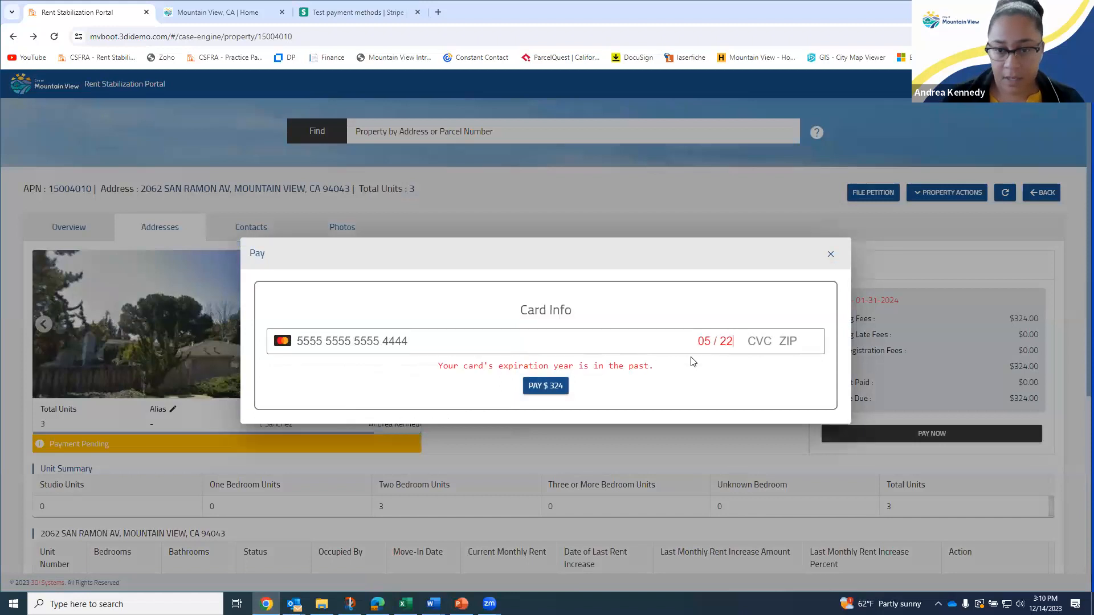
key("BackSpace")
type("7 ")
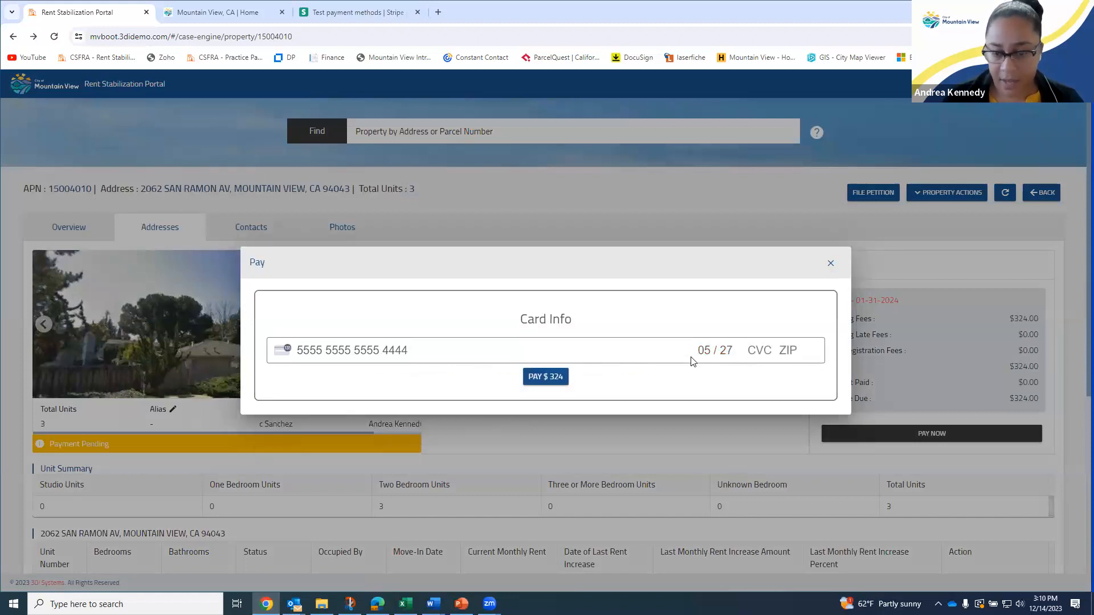
type("052 ")
type("9400")
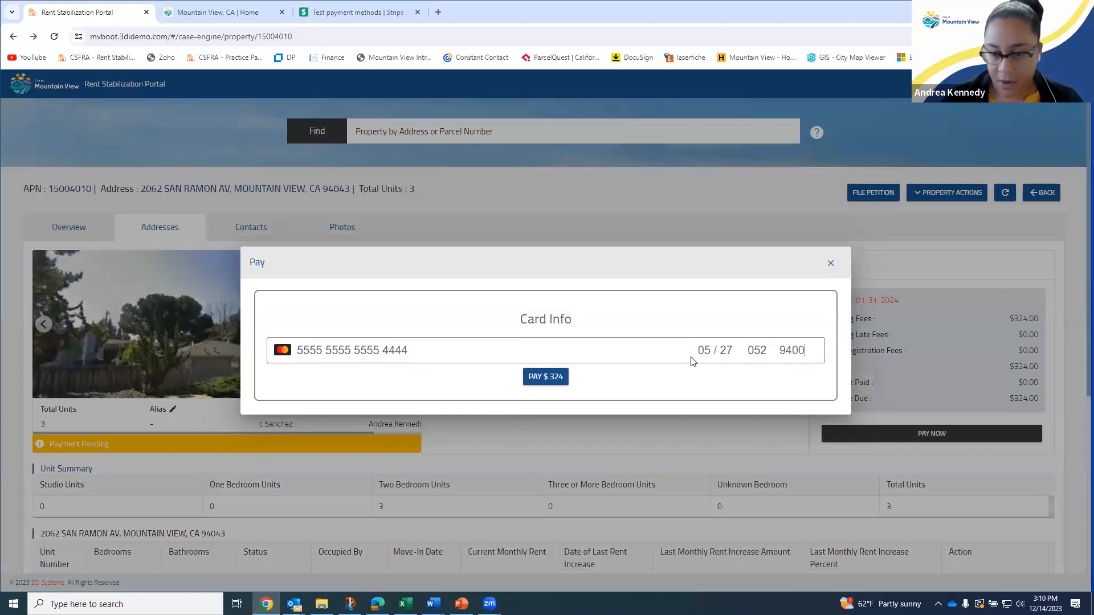
key("BackSpace")
type("4")
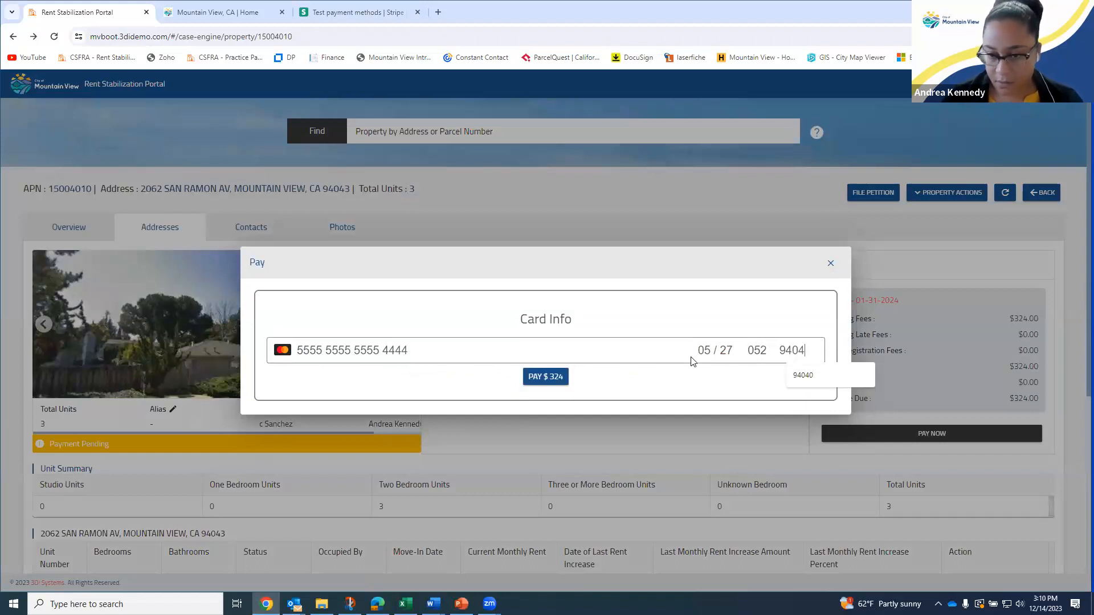
type("0")
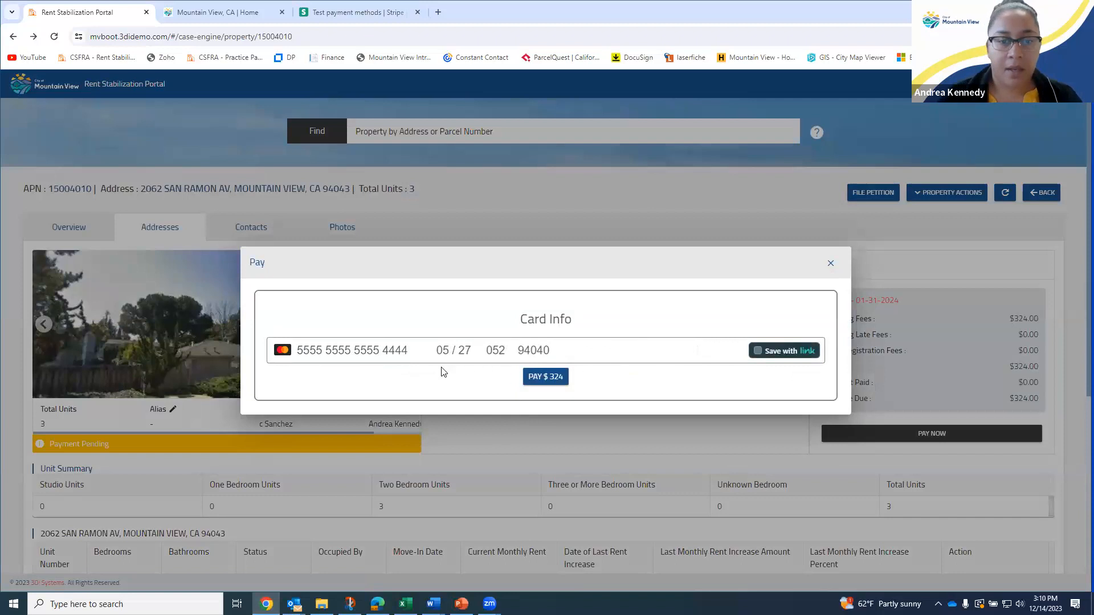
left_click(550, 379)
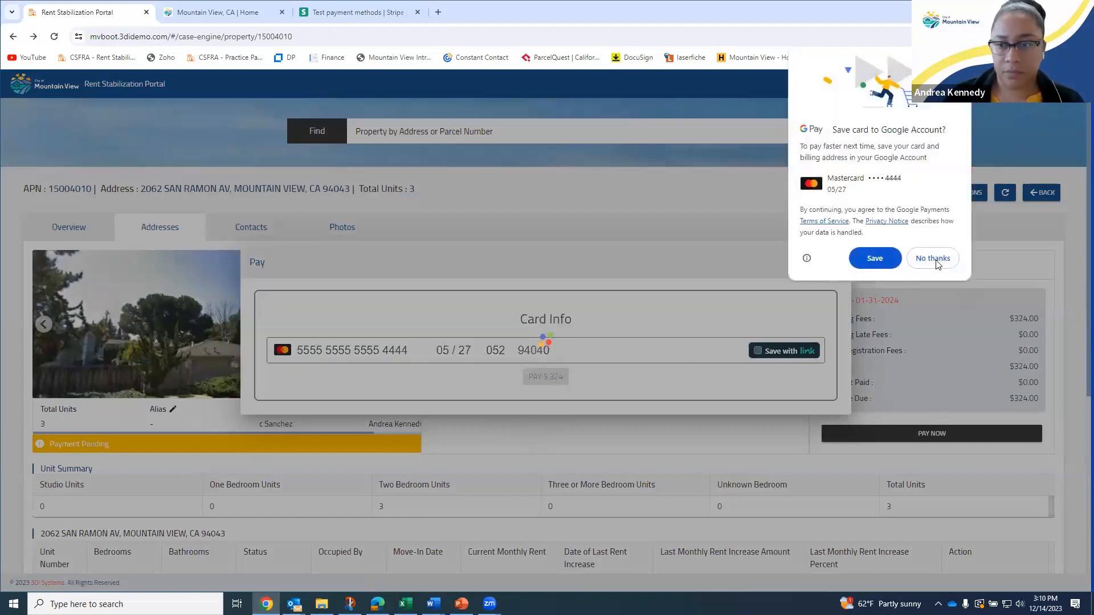
Decline Chrome's offer to save the card and download the payment receipt
left_click(936, 260)
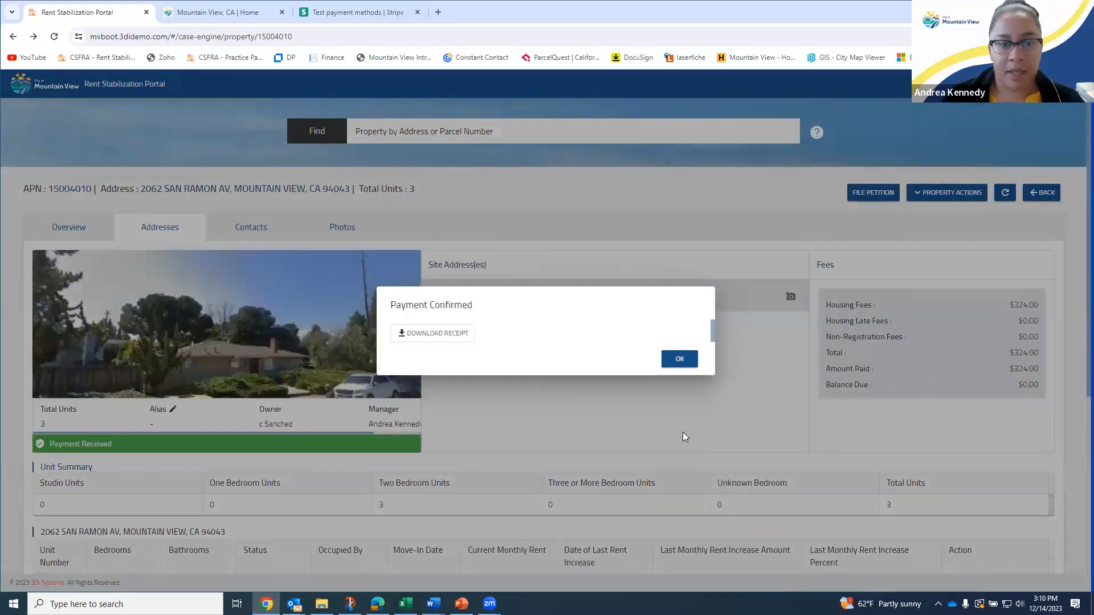
left_click(431, 334)
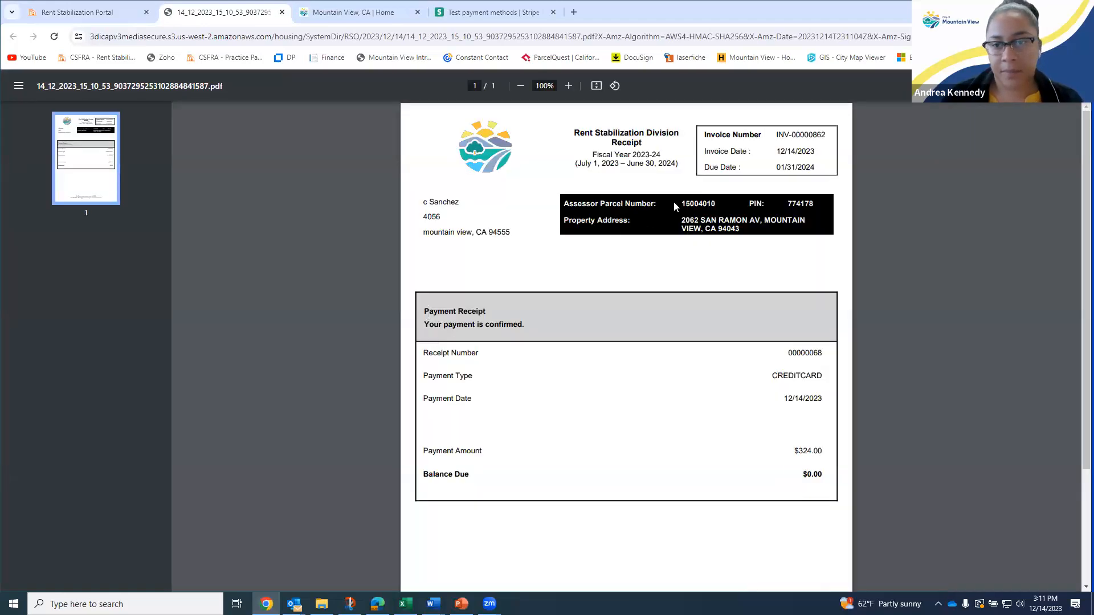
Review the receipt's invoice number, dates, owner mailing address, parcel number and property address
left_click_drag(704, 133, 816, 169)
left_click(817, 172)
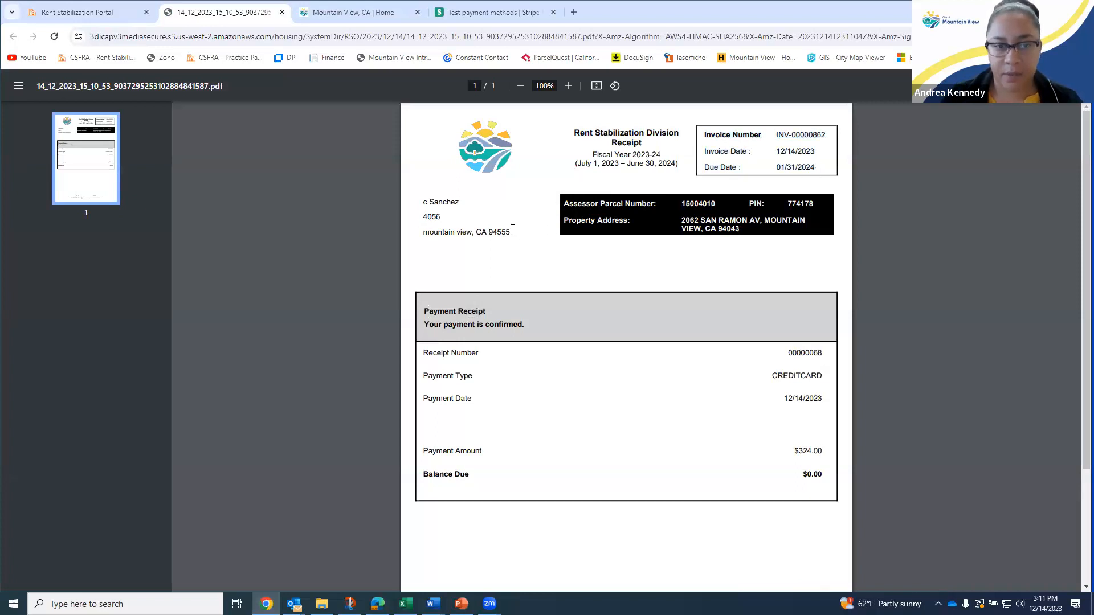
left_click_drag(424, 202, 513, 234)
left_click(544, 259)
left_click_drag(571, 207, 751, 230)
left_click(755, 242)
Check the CREDITCARD payment type and $324.00 amount, then close the receipt PDF tab
scroll(508, 347, "down", 1)
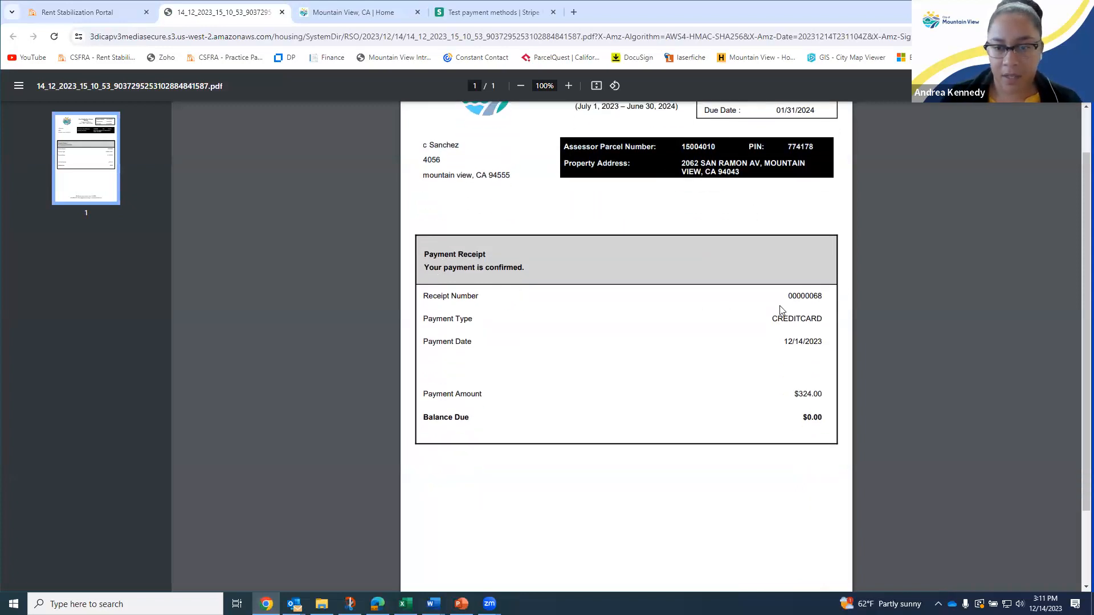
left_click_drag(772, 319, 832, 343)
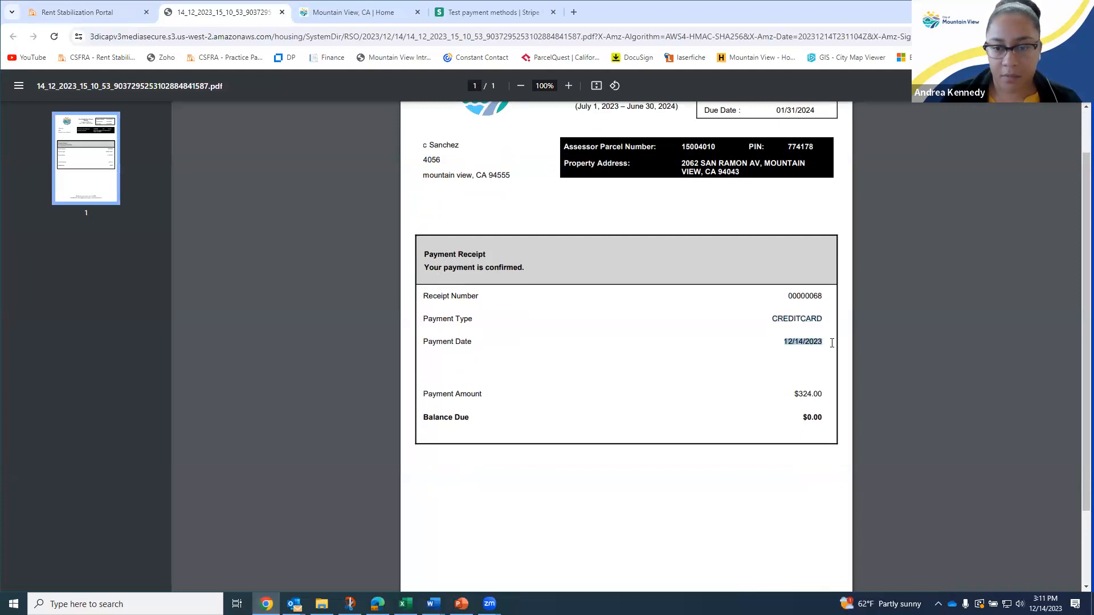
left_click_drag(792, 393, 827, 392)
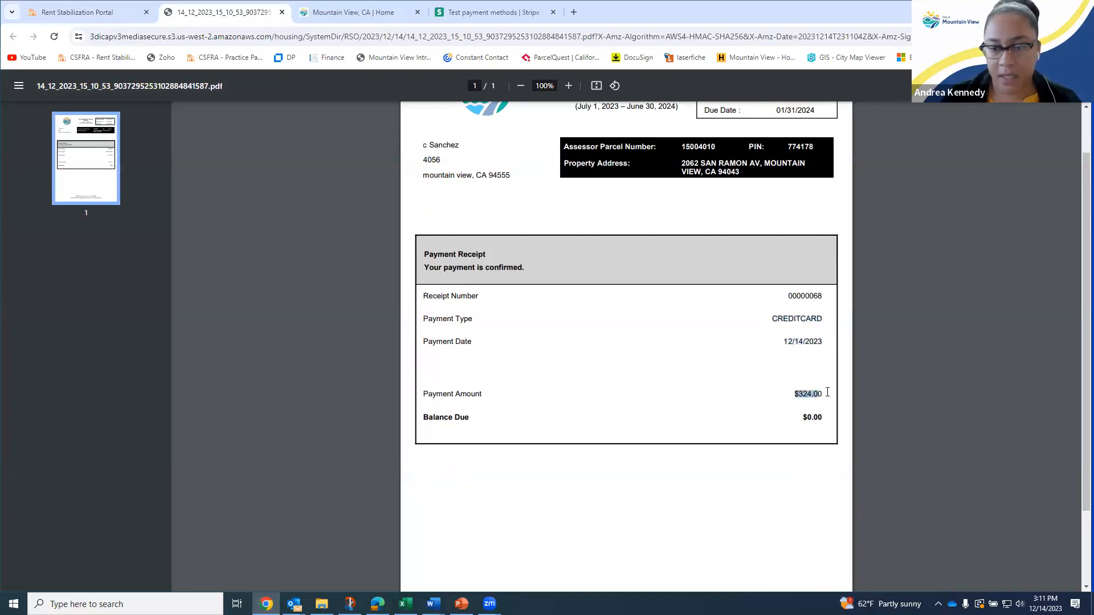
left_click(806, 425)
scroll(520, 377, "up", 1)
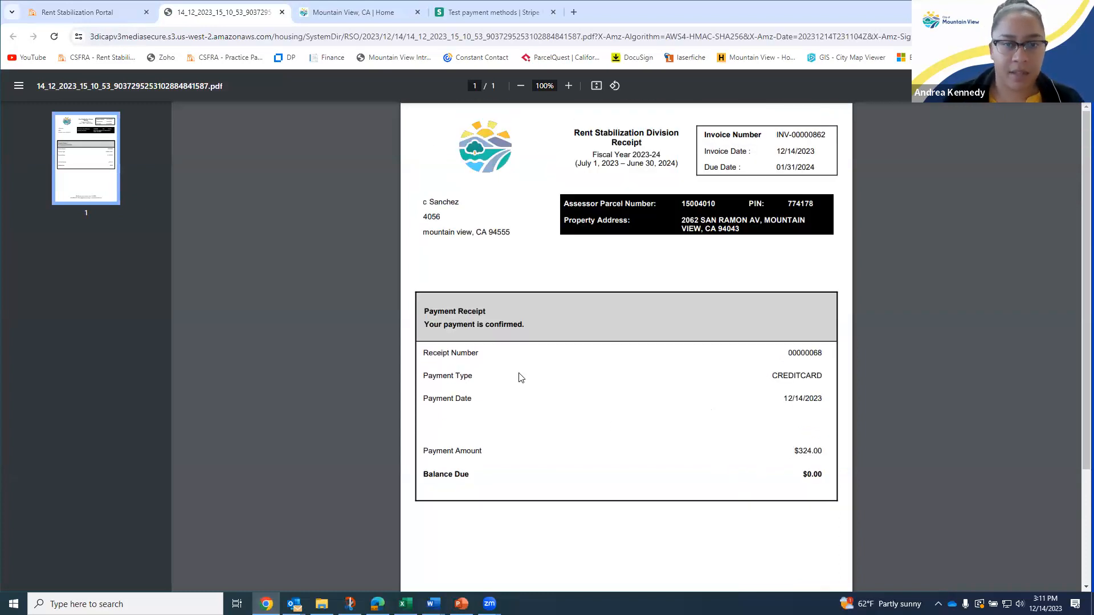
left_click(282, 12)
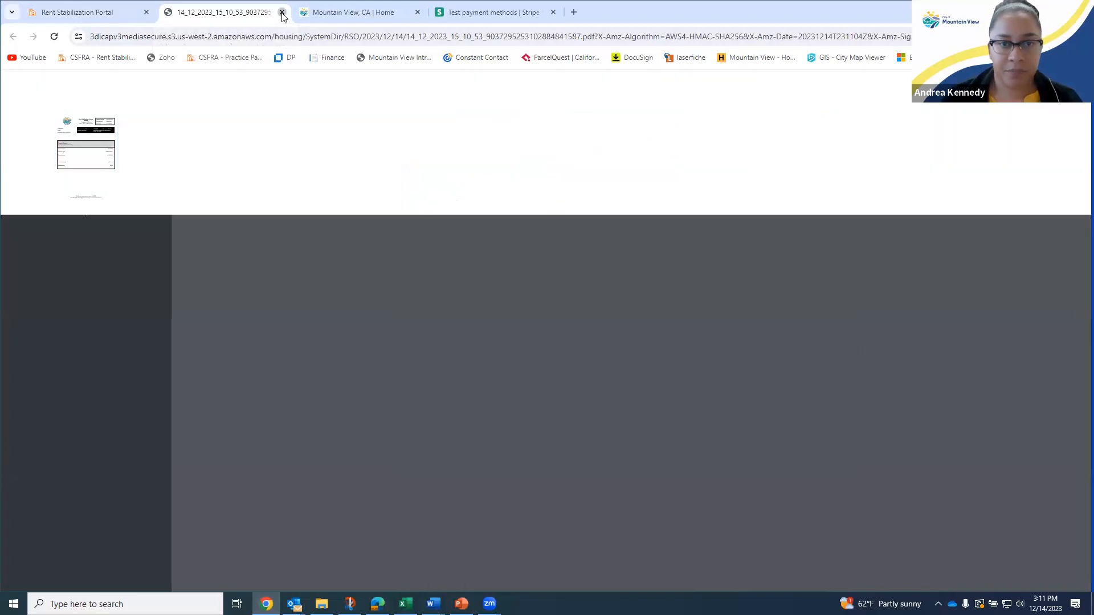
Dismiss the Payment Confirmed dialog and check the Payment Received status
left_click(680, 359)
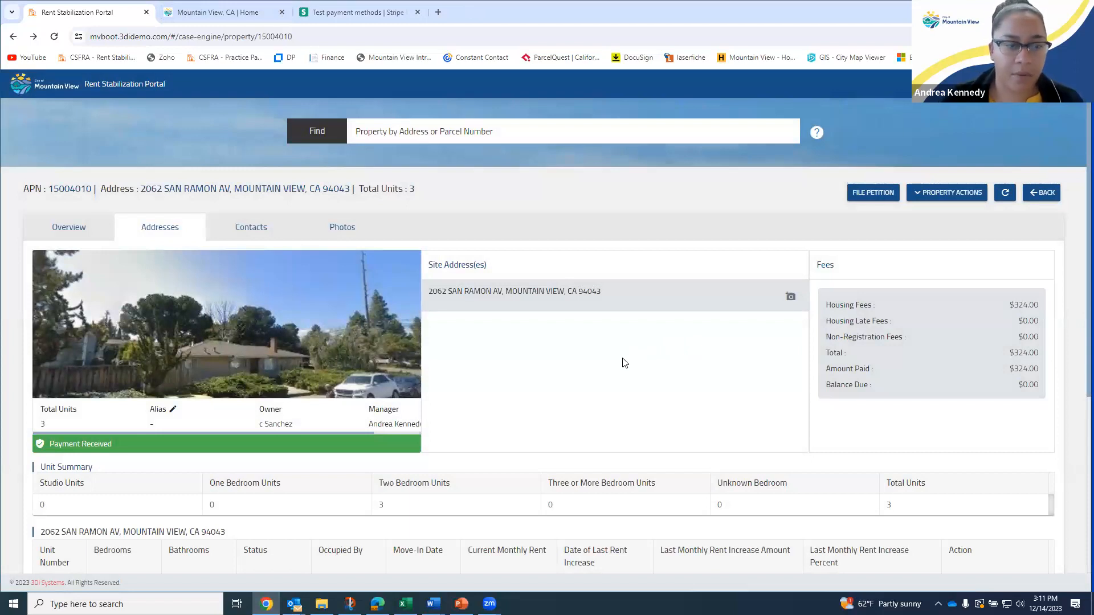
scroll(623, 361, "down", 1)
left_click_drag(127, 384, 28, 394)
left_click(210, 388)
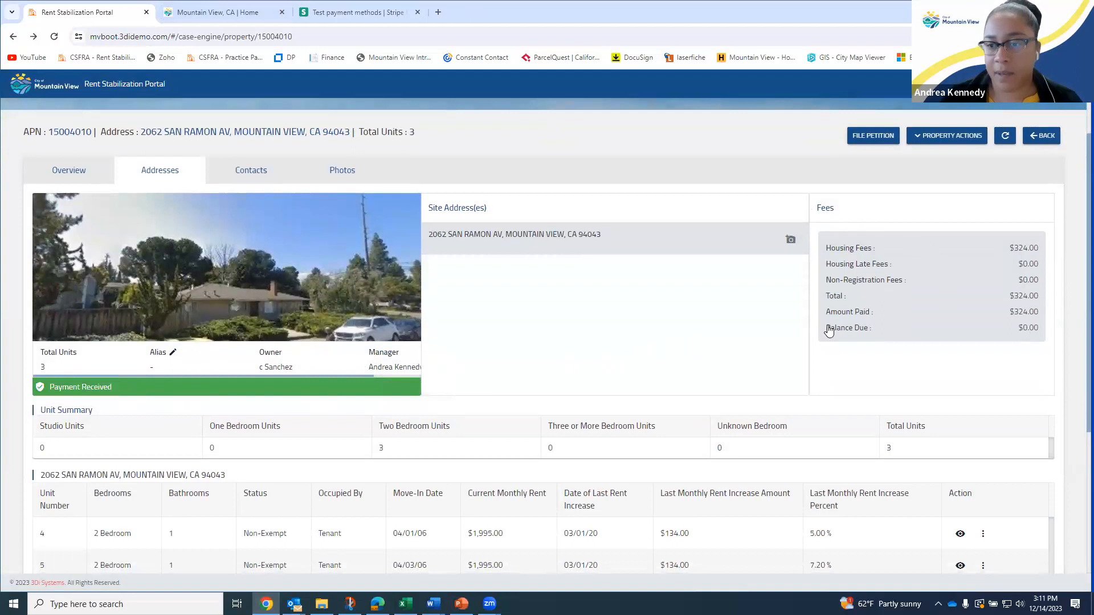
Confirm the Fees panel now shows a $0.00 balance due
left_click_drag(826, 327, 1062, 320)
left_click(967, 387)
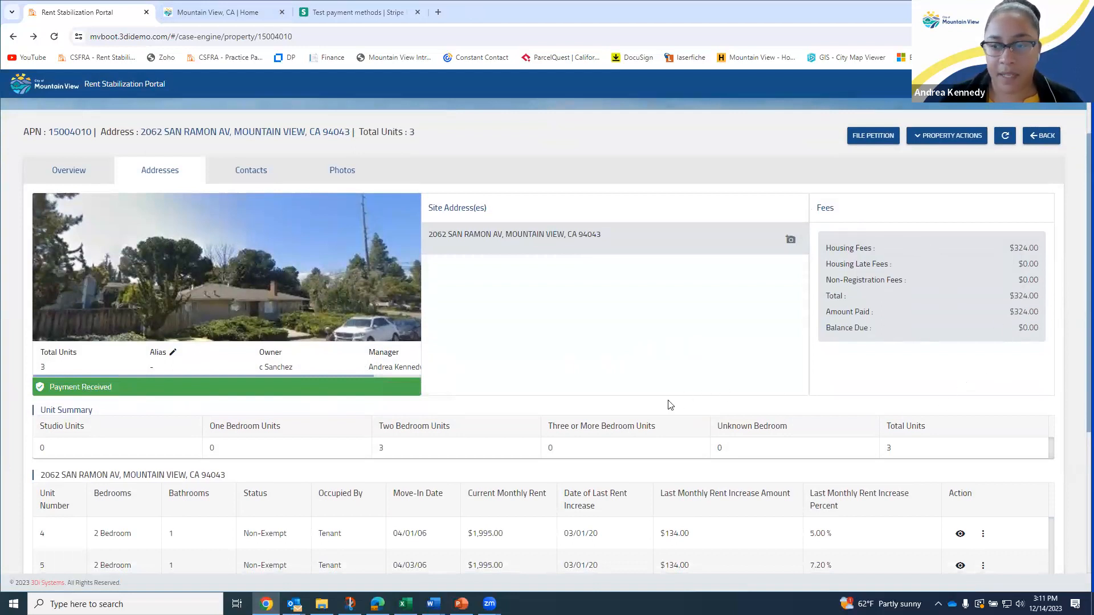
scroll(730, 406, "down", 1)
scroll(729, 406, "down", 1)
scroll(728, 403, "up", 3)
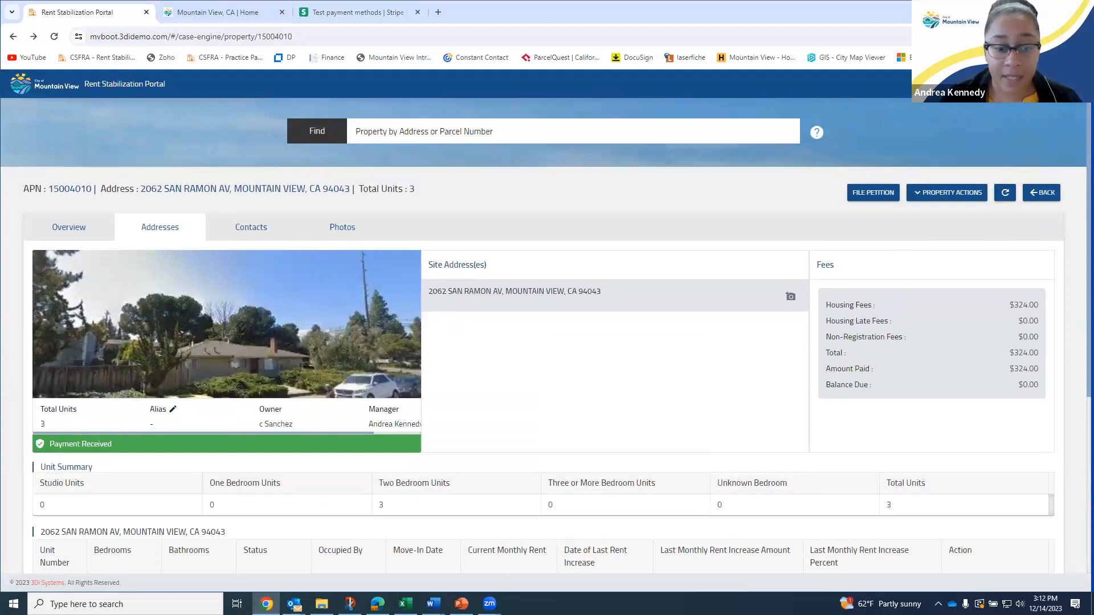
mouse_move(464, 575)
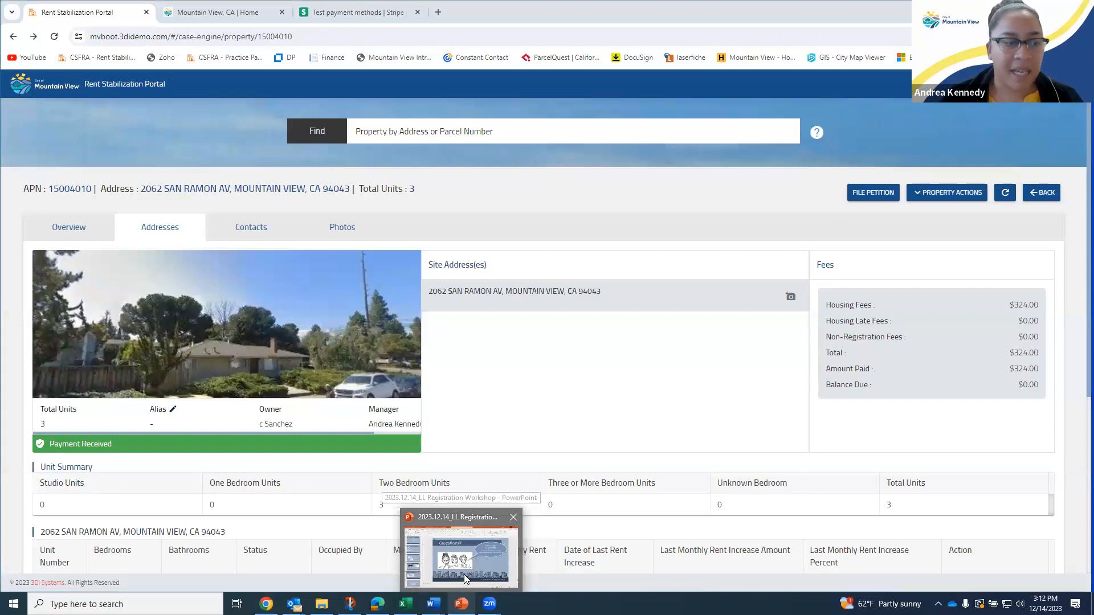
Bring the workshop deck forward on slide 61, MV Rental Housing Helpline, and review its phone number
left_click(464, 574)
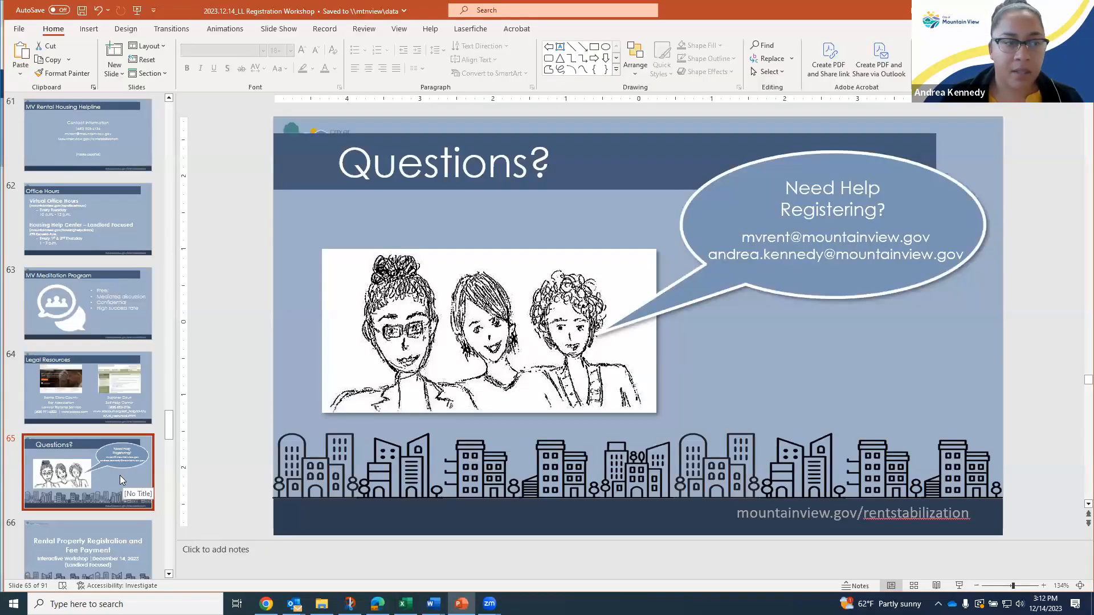
left_click(91, 140)
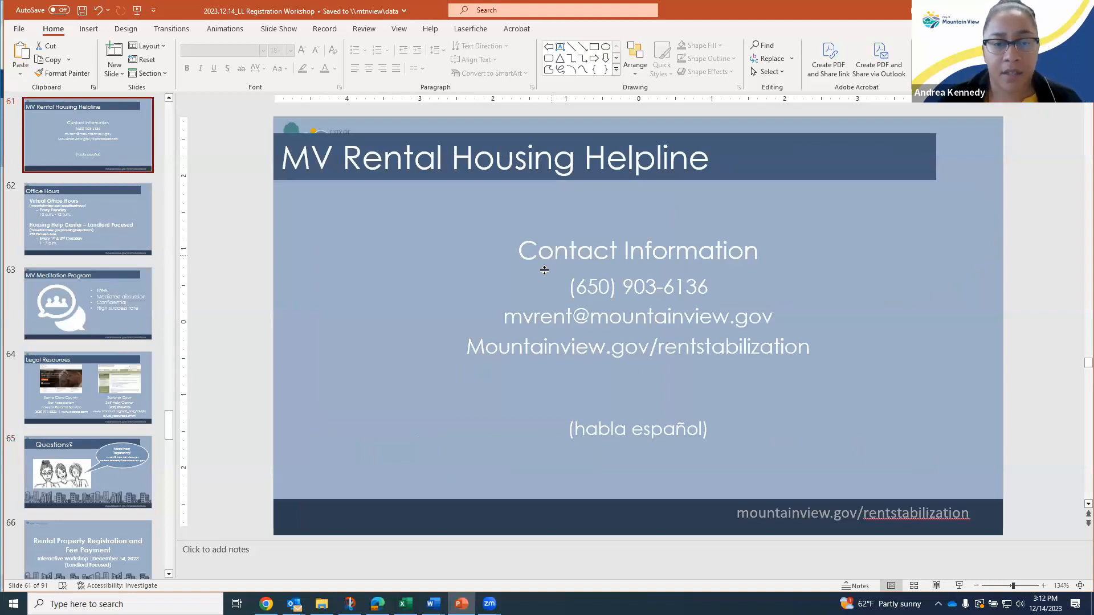
left_click_drag(552, 286, 712, 288)
left_click(713, 288)
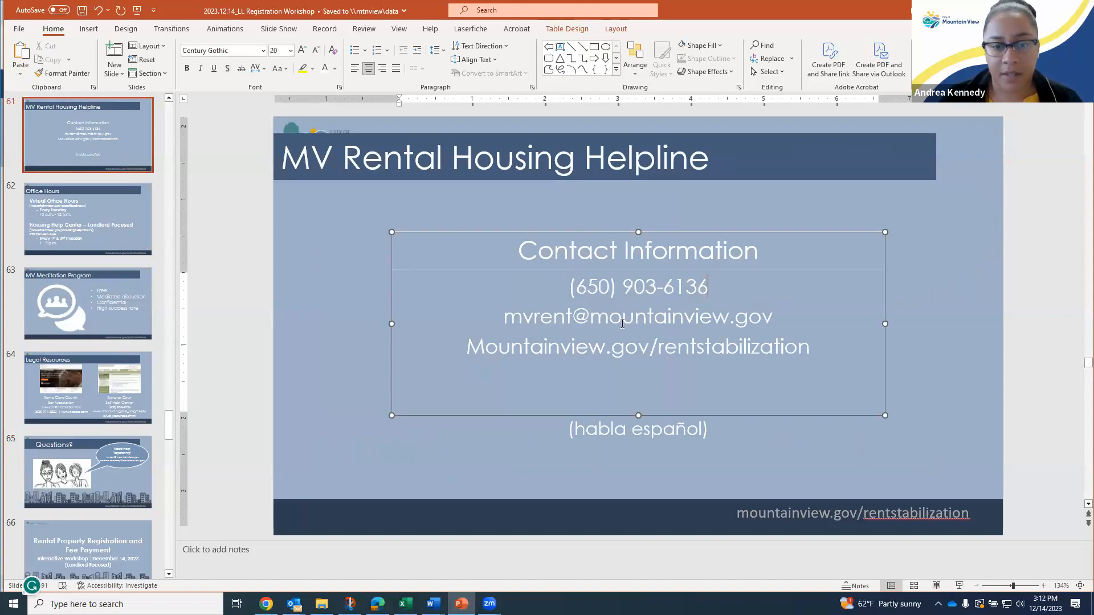